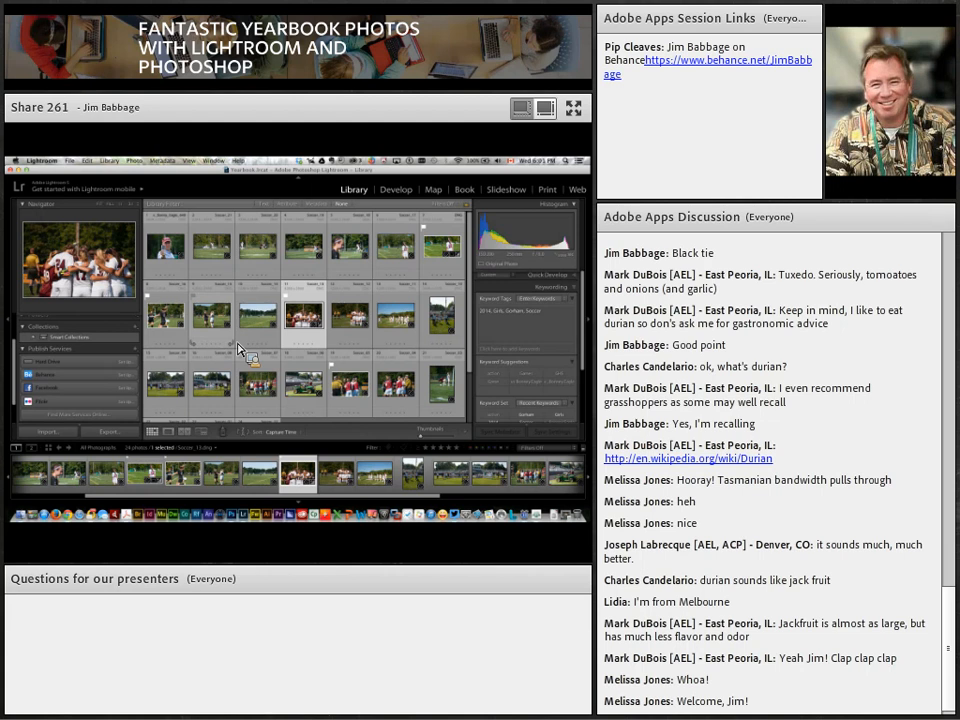
# Develop the team huddle photo with profile corrections and chromatic aberration removal enabled, and raise its Clarity to 51
pyautogui.press('e')
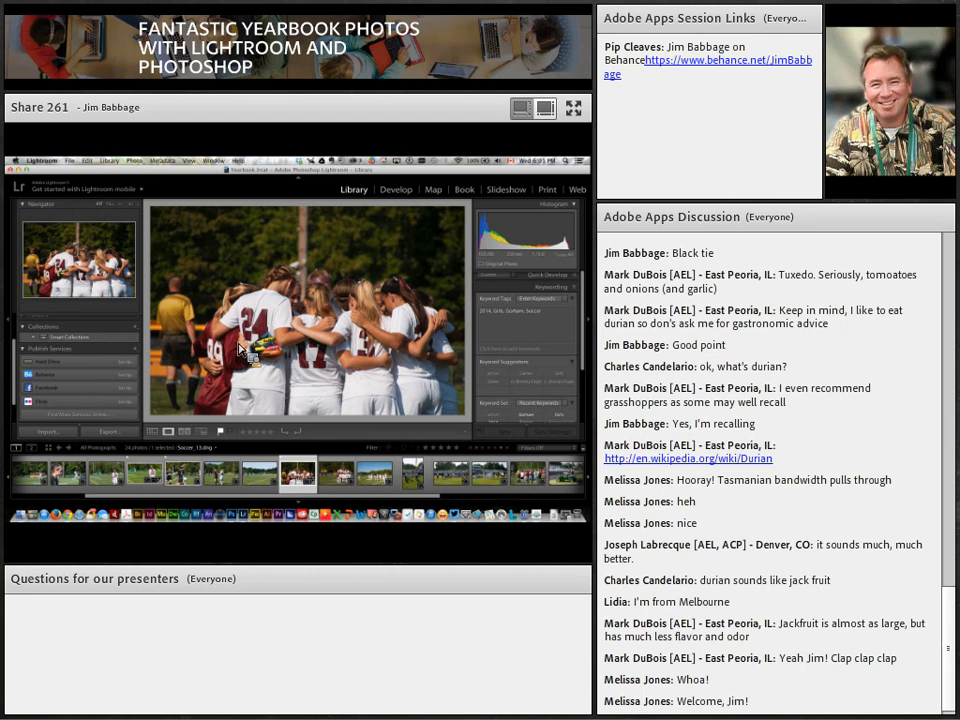
pyautogui.click(396, 189)
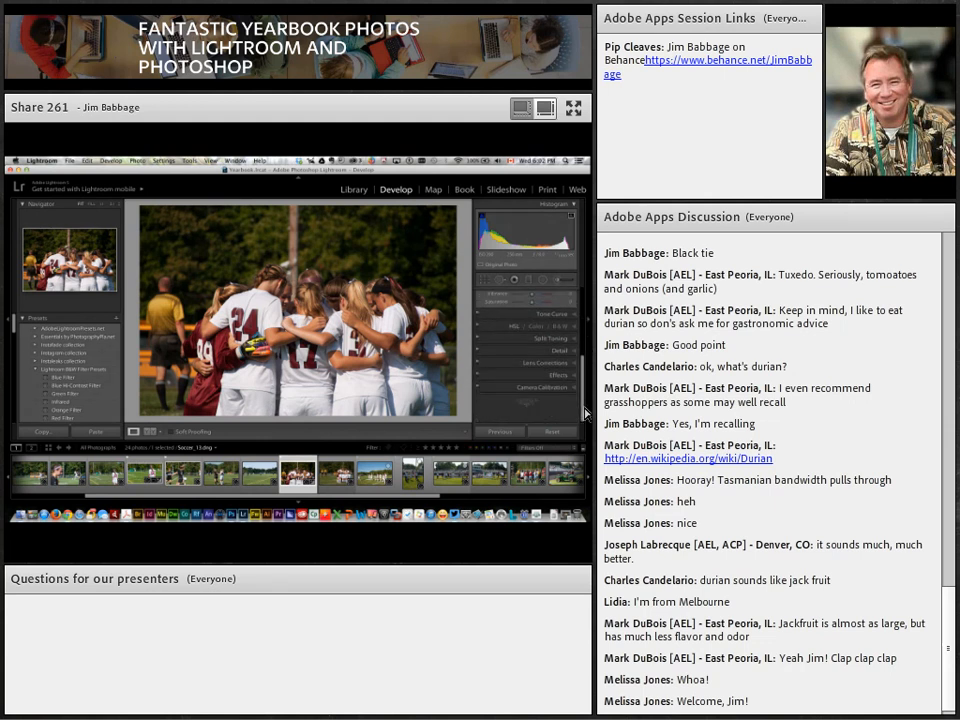
pyautogui.click(523, 366)
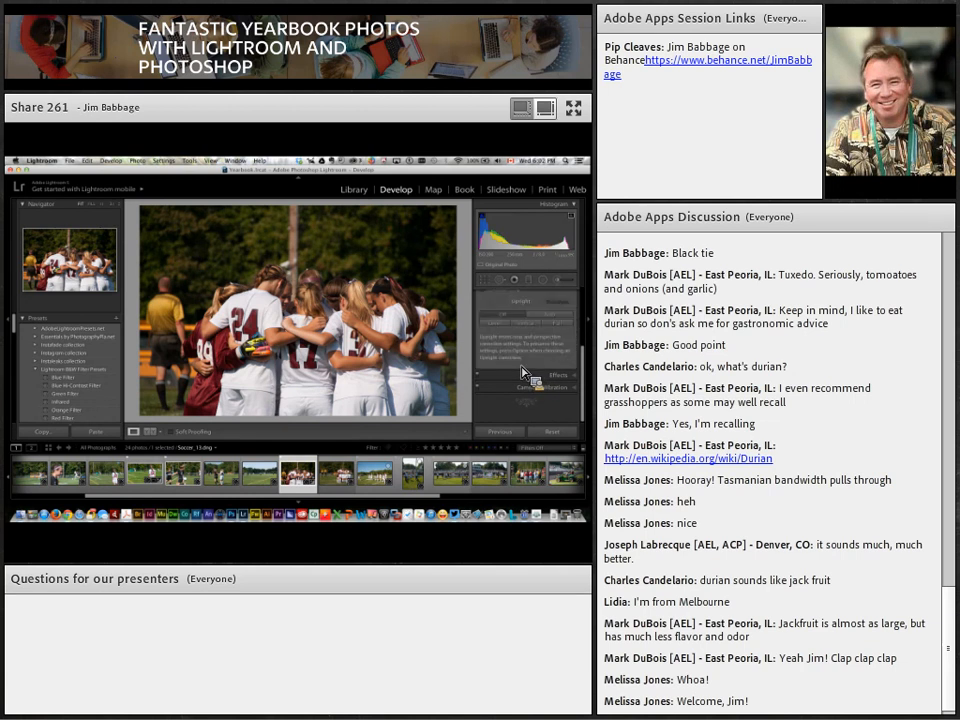
pyautogui.moveTo(585, 385); pyautogui.dragTo(586, 357)
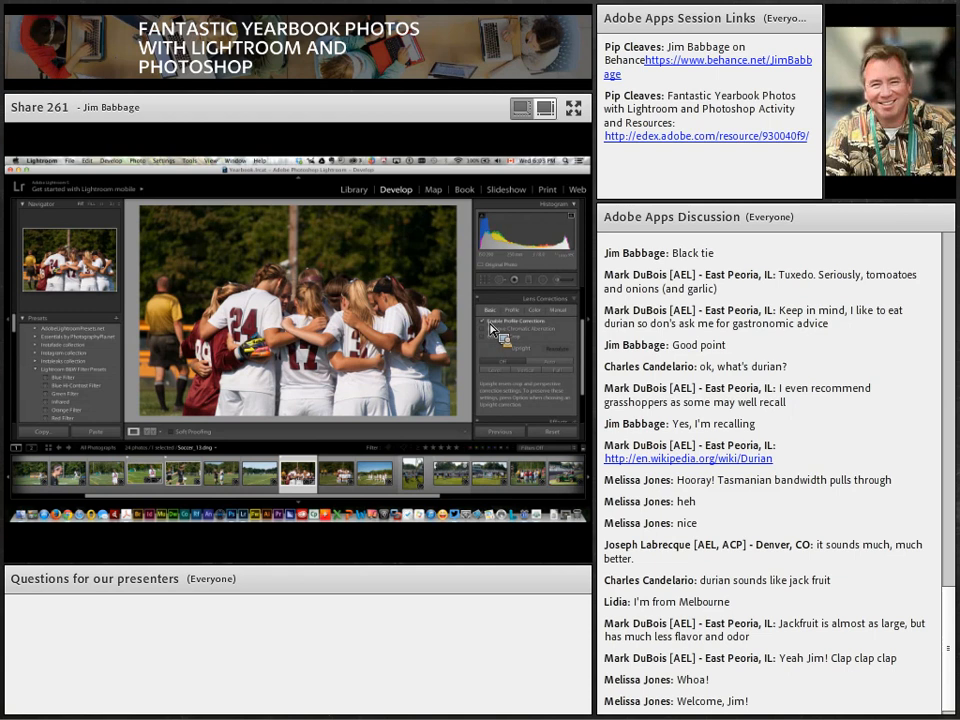
pyautogui.click(484, 329)
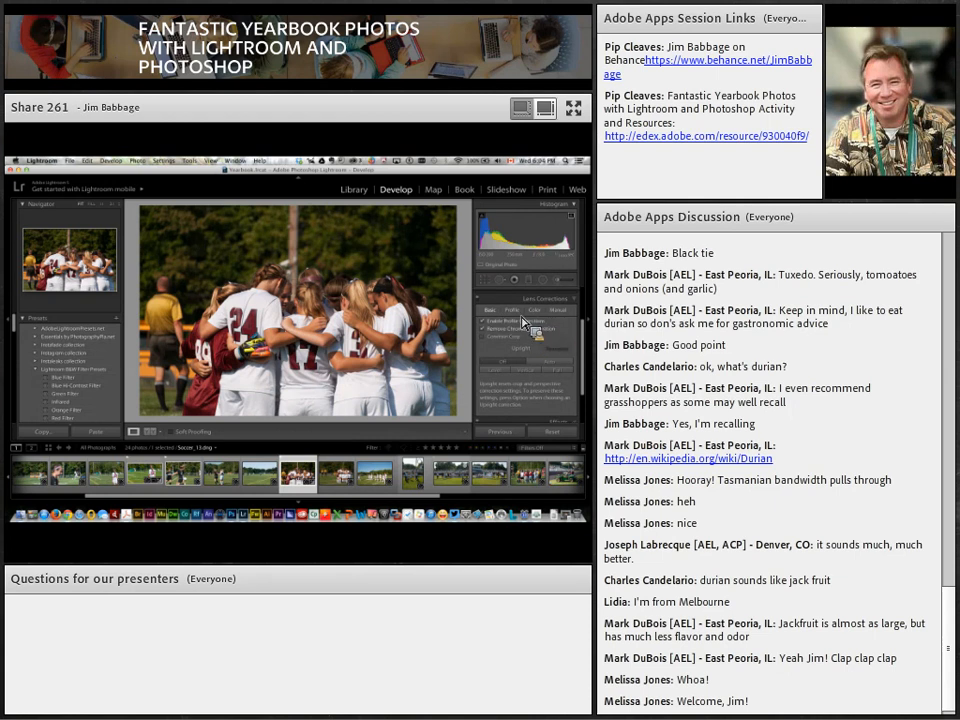
pyautogui.click(516, 312)
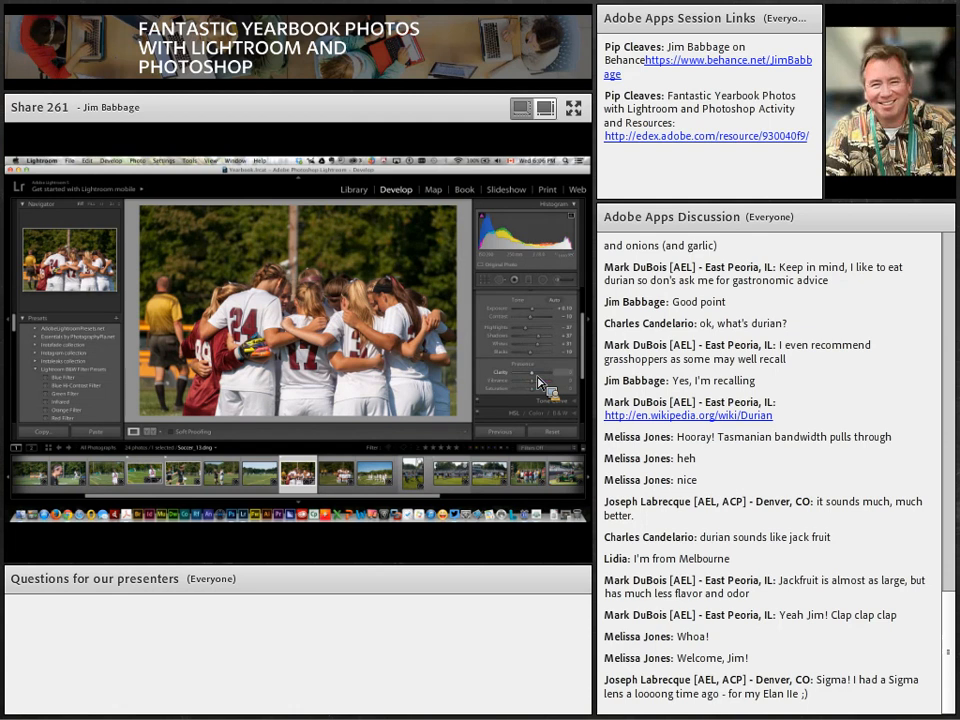
pyautogui.moveTo(538, 381); pyautogui.dragTo(547, 384)
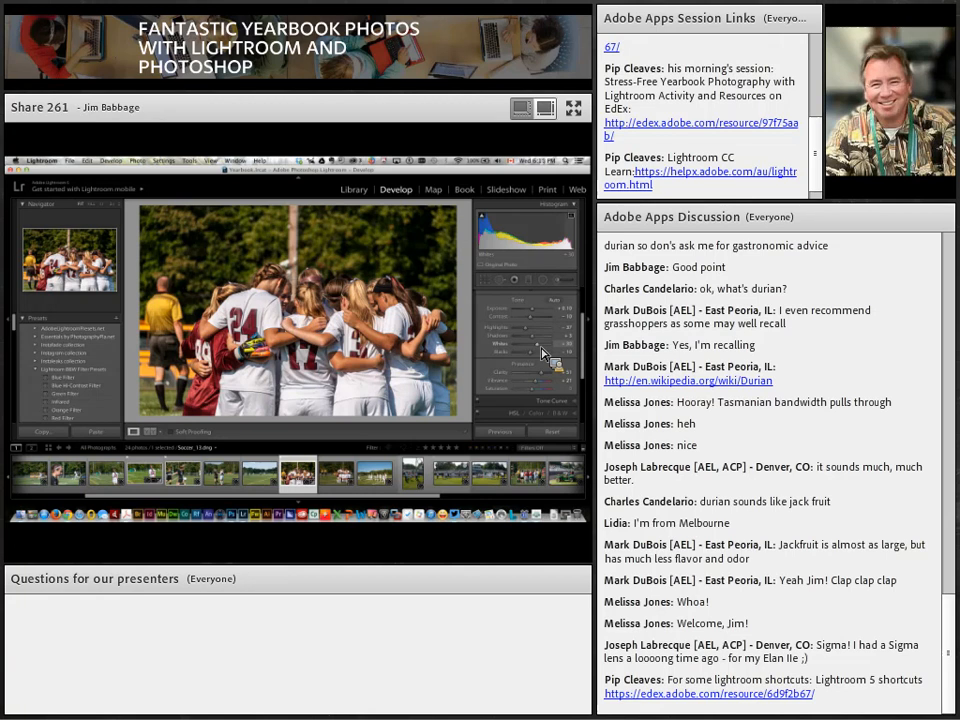
# Return to the Library grid, enlarge the thumbnails, and add four more team group photos to the huddle photo's selection
pyautogui.click(356, 190)
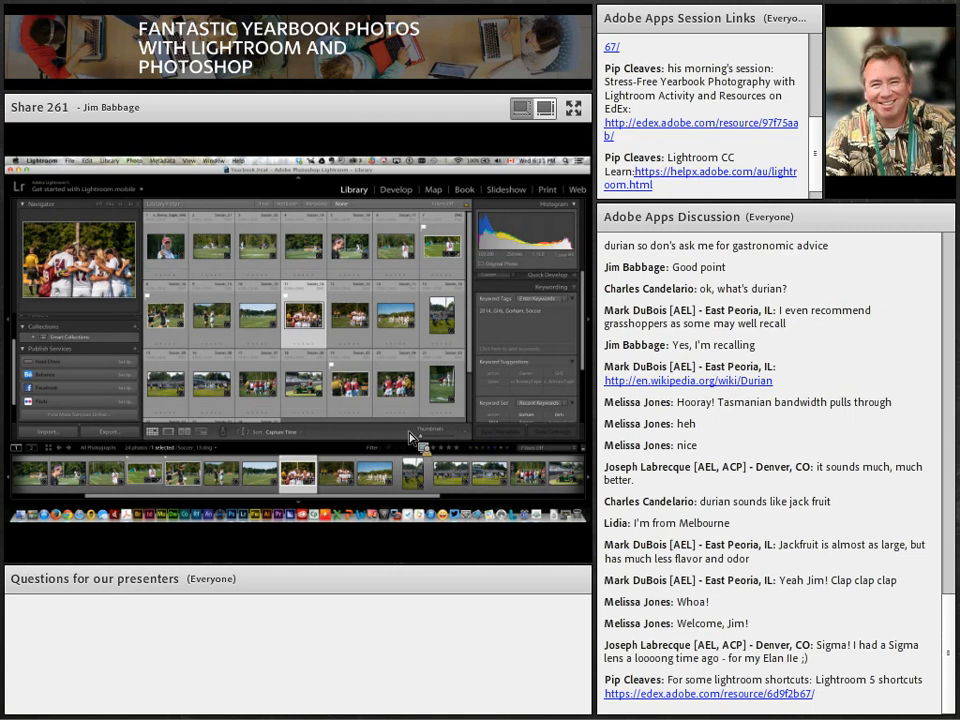
pyautogui.moveTo(426, 443); pyautogui.dragTo(437, 444)
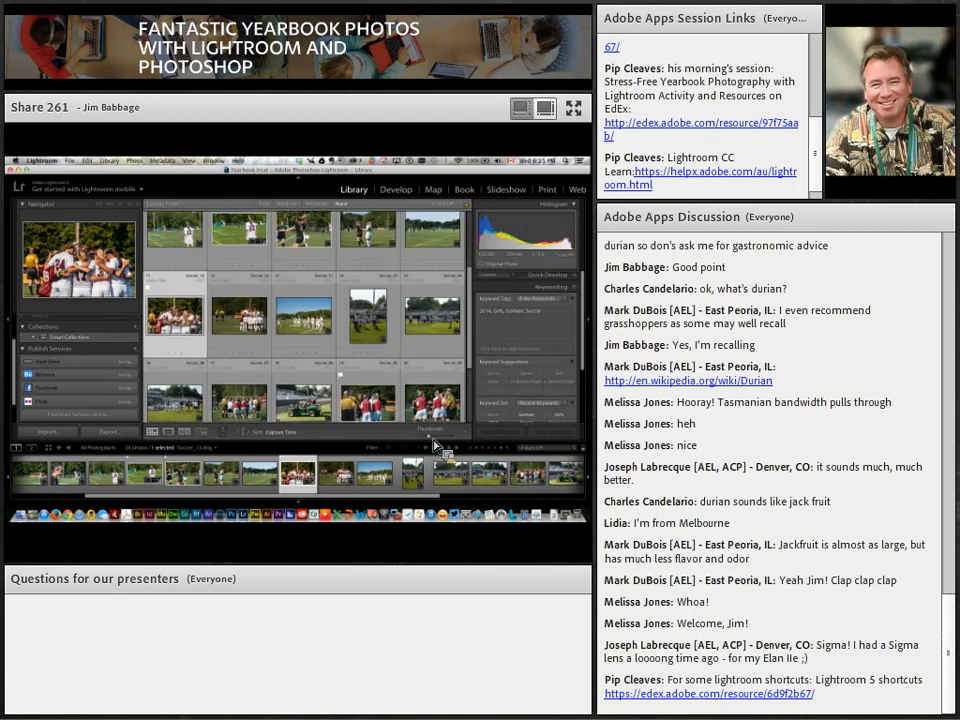
pyautogui.moveTo(472, 360); pyautogui.dragTo(468, 348)
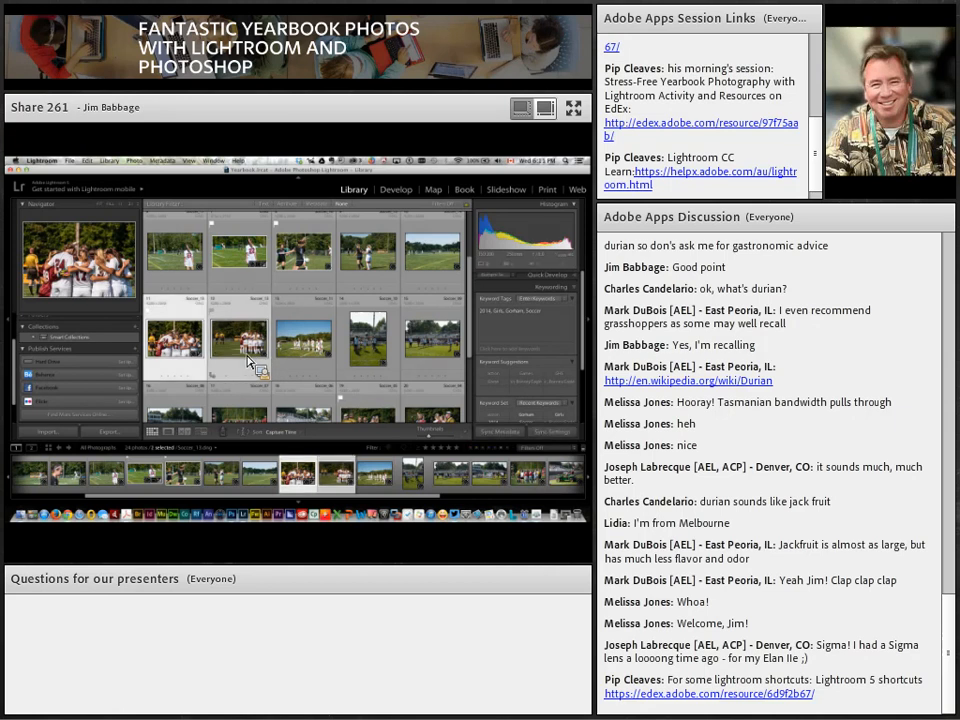
pyautogui.keyDown('super'); pyautogui.click(307, 360); pyautogui.keyUp('super')
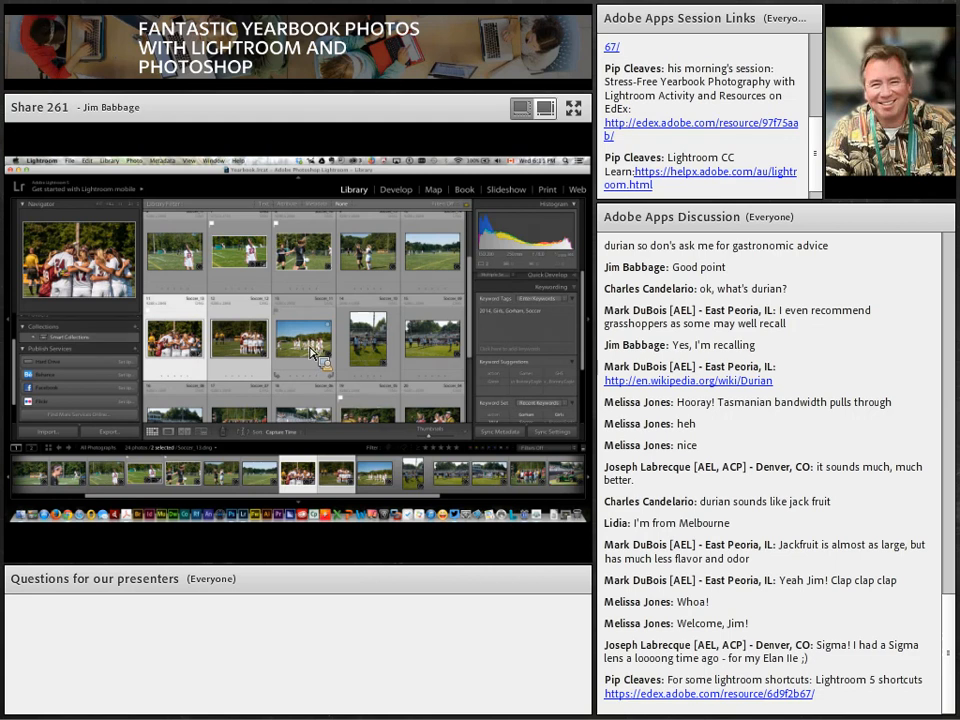
pyautogui.scroll(-3, 328, 360)
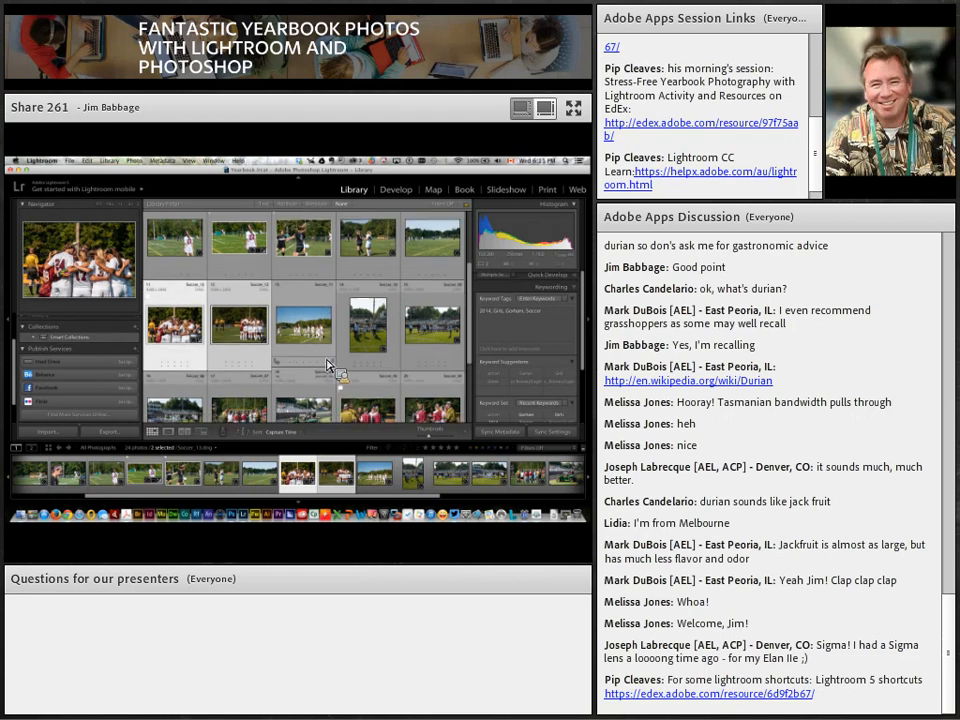
pyautogui.keyDown('super'); pyautogui.click(418, 383); pyautogui.keyUp('super')
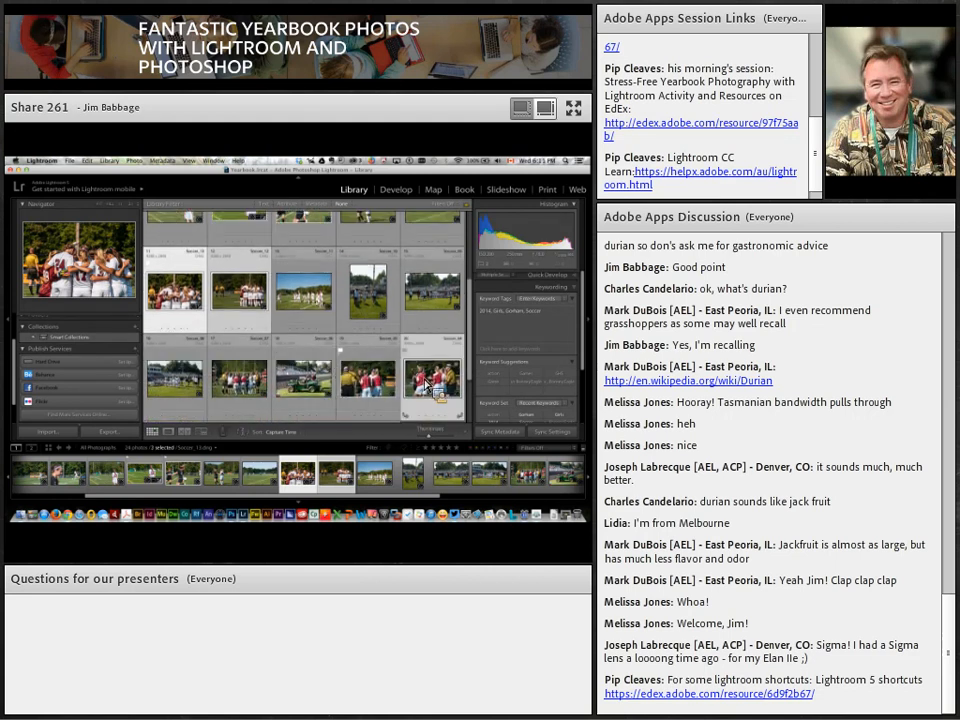
pyautogui.keyDown('super'); pyautogui.click(373, 383); pyautogui.keyUp('super')
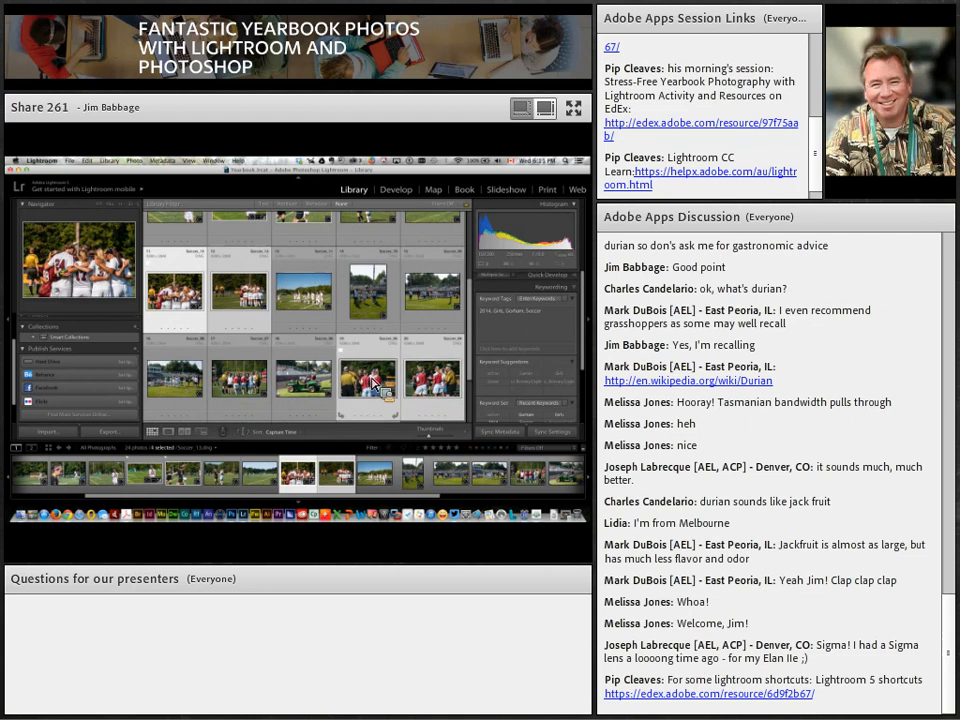
pyautogui.keyDown('super'); pyautogui.click(252, 389); pyautogui.keyUp('super')
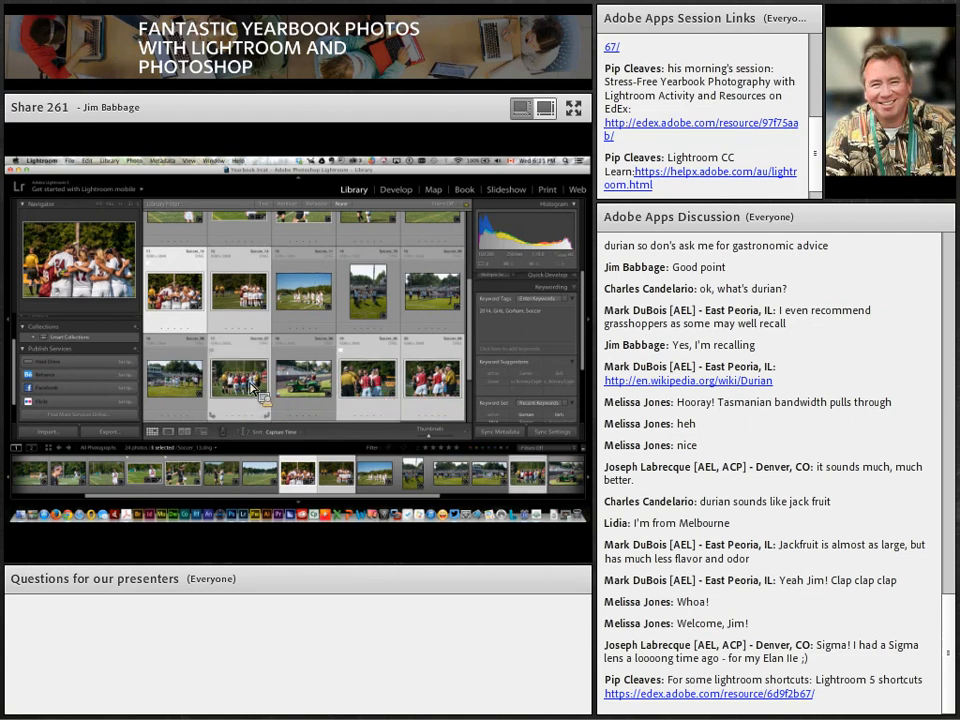
# Synchronize the huddle photo's develop settings to the other selected photos, excluding Spot Removal and Crop
pyautogui.click(398, 192)
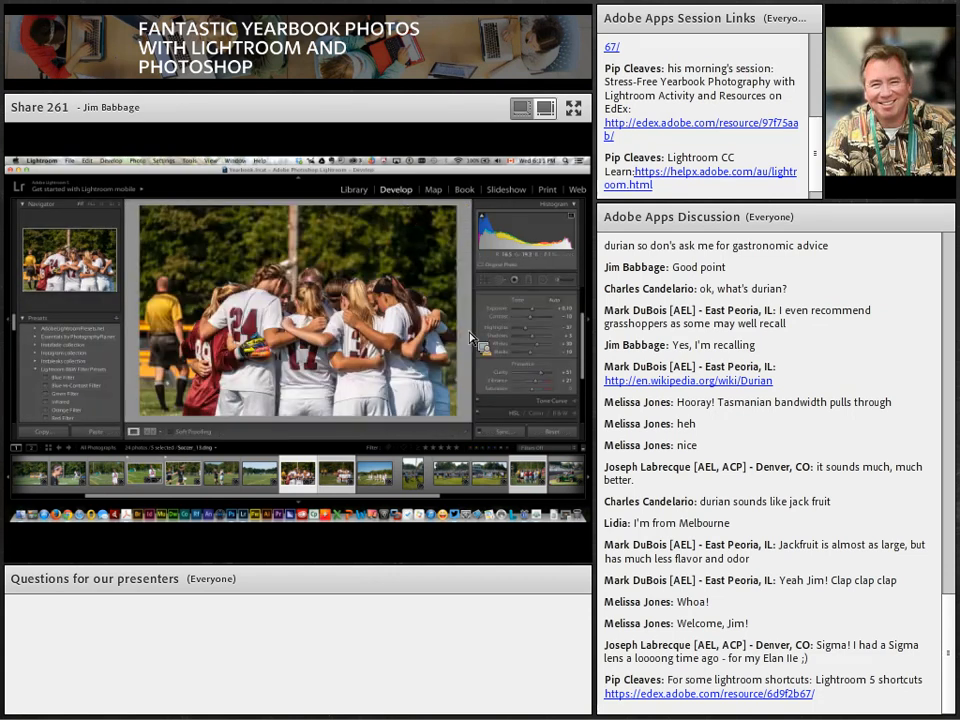
pyautogui.click(505, 434)
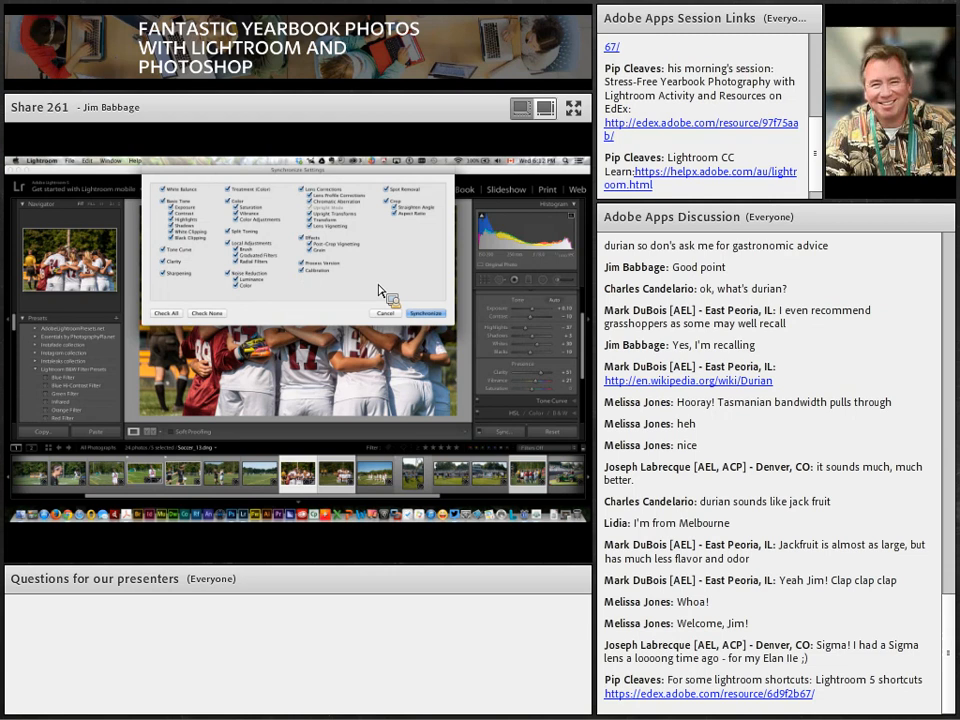
pyautogui.click(388, 190)
pyautogui.click(388, 202)
pyautogui.click(425, 314)
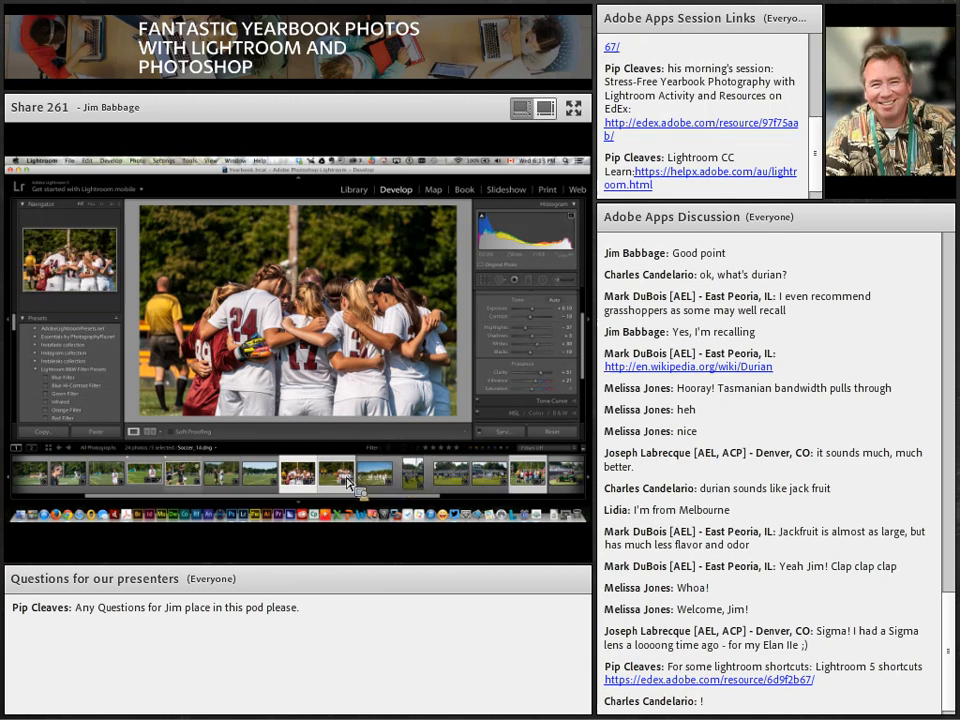
# Start cropping the photo with the blurred player in the foreground and review the aspect ratio choices for the crop guide overlay
pyautogui.click(78, 481)
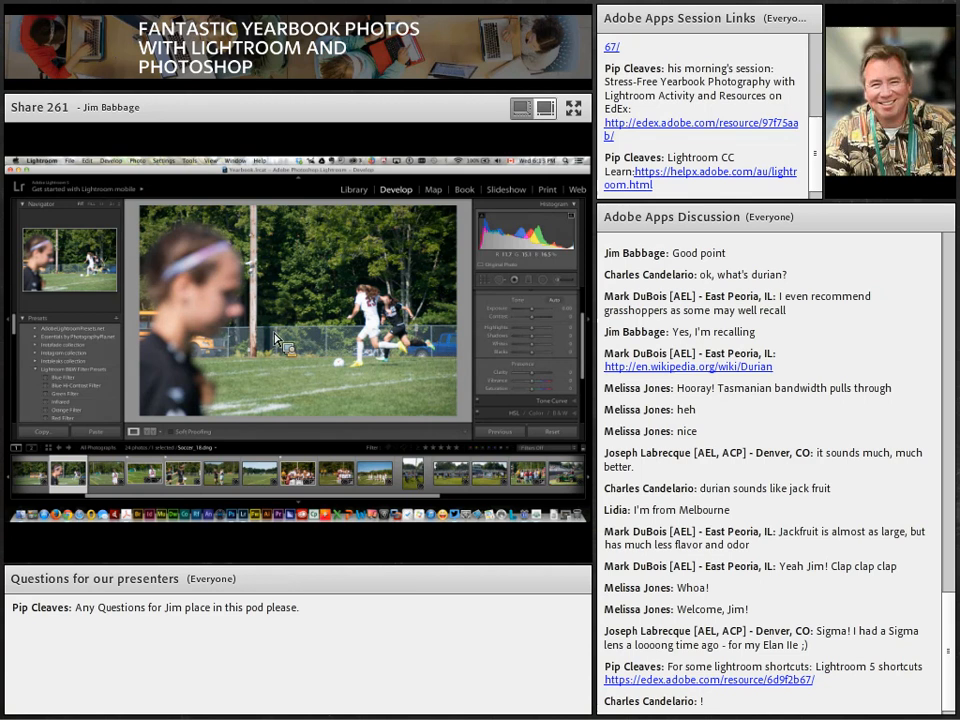
pyautogui.click(490, 288)
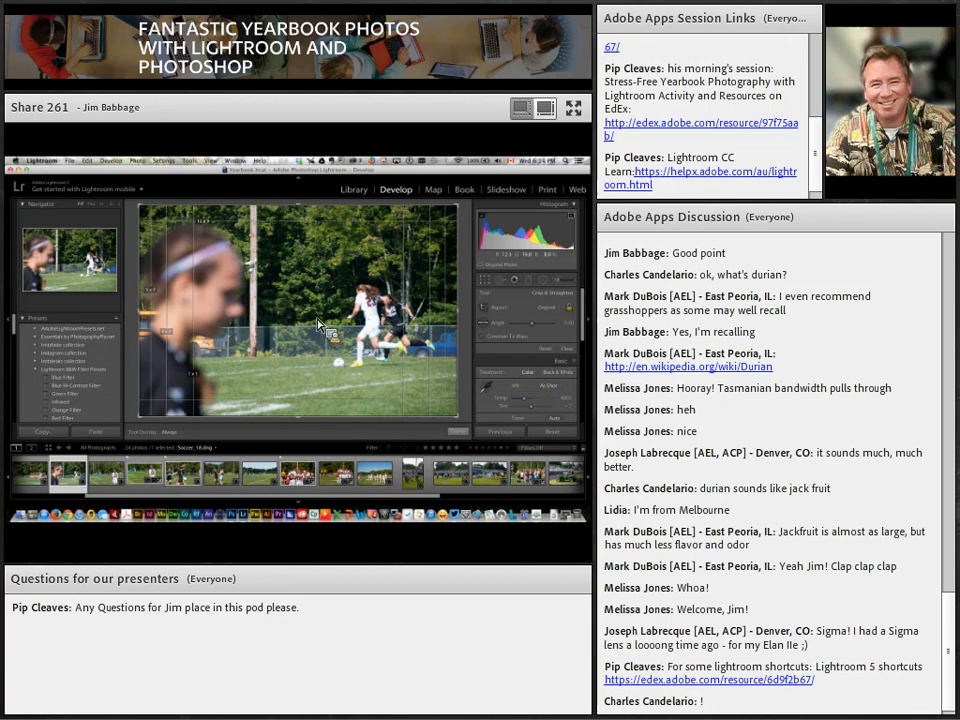
pyautogui.click(189, 160)
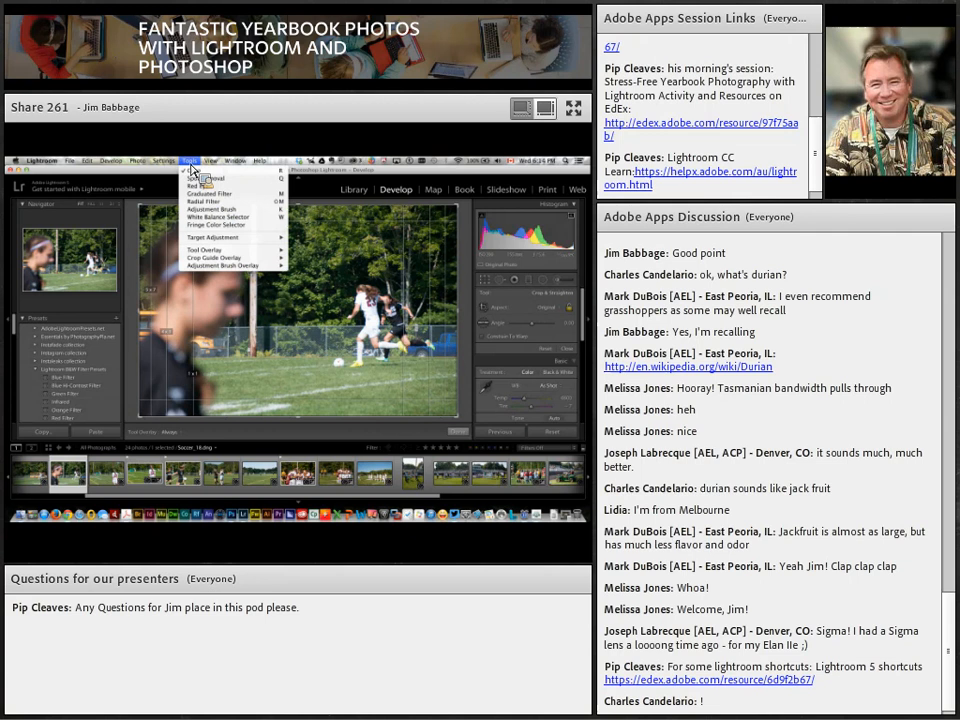
pyautogui.moveTo(214, 259)
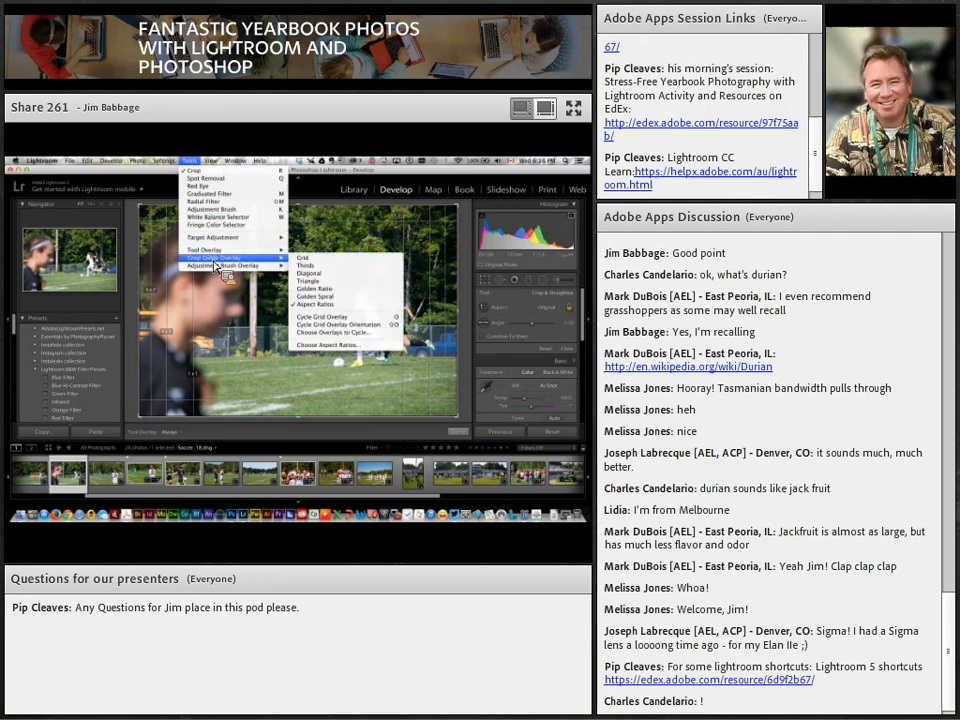
pyautogui.click(328, 346)
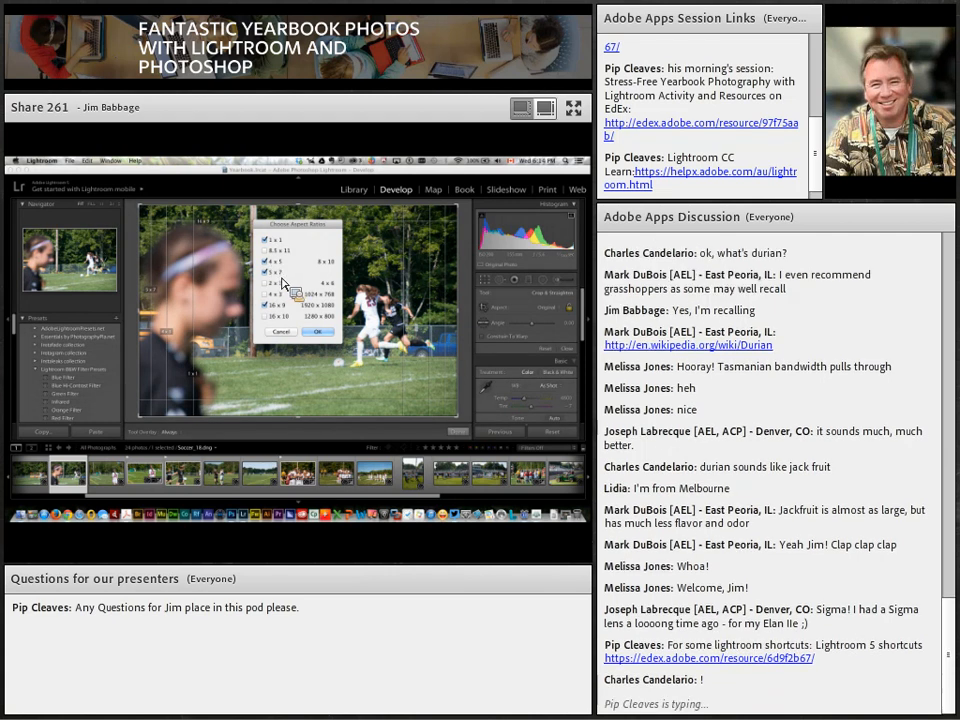
pyautogui.click(292, 333)
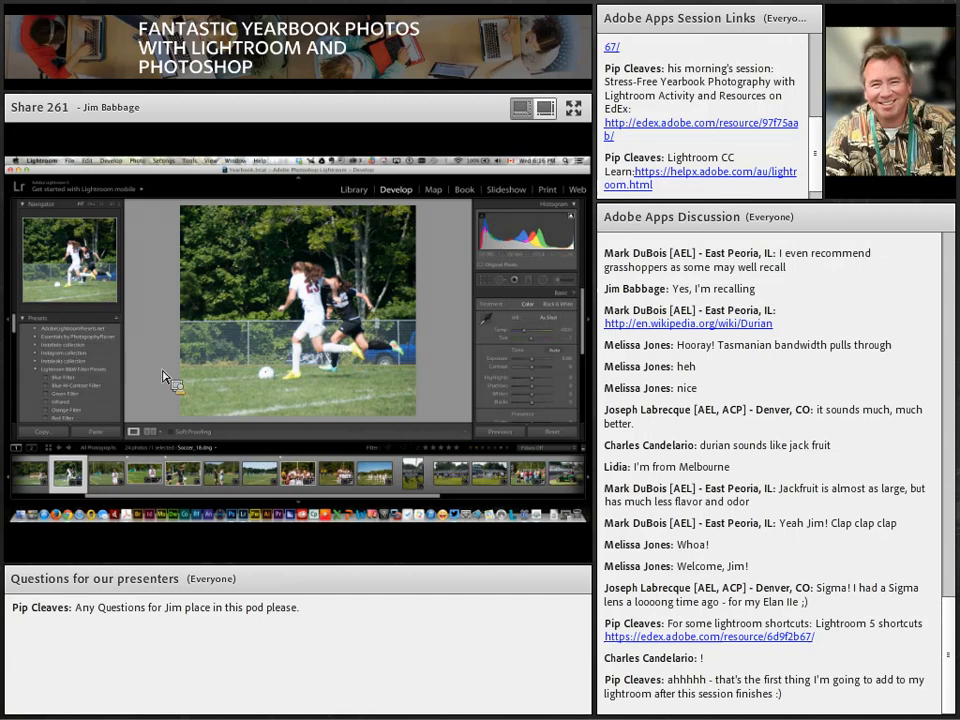
# Revert the cropped soccer photo to its Import state through its edit history
pyautogui.scroll(-3, 118, 355)
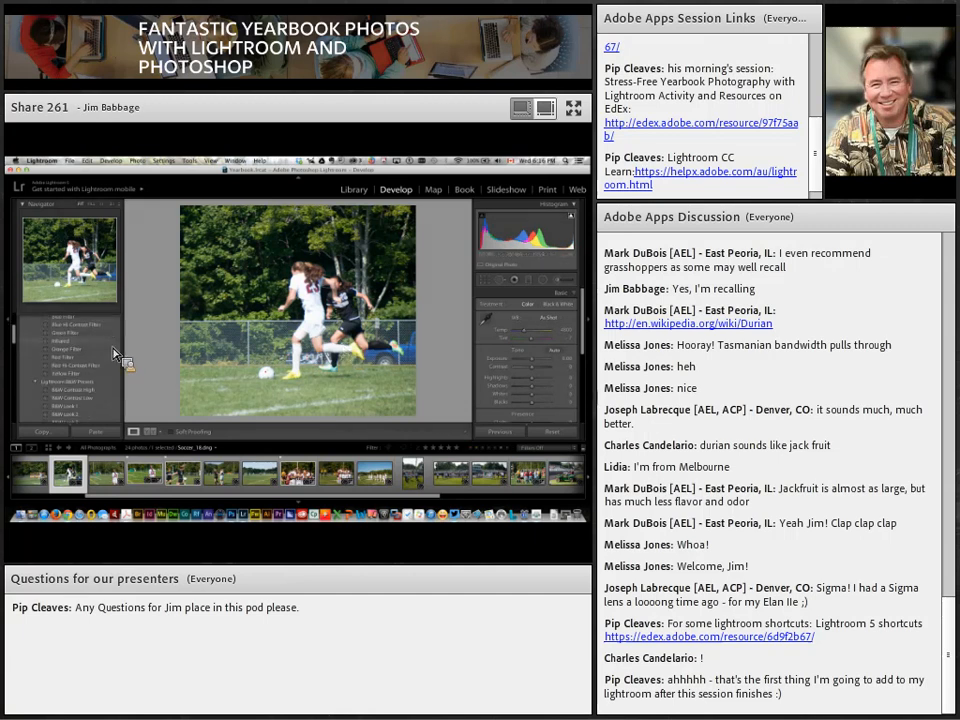
pyautogui.scroll(-3, 118, 355)
pyautogui.scroll(-5, 118, 352)
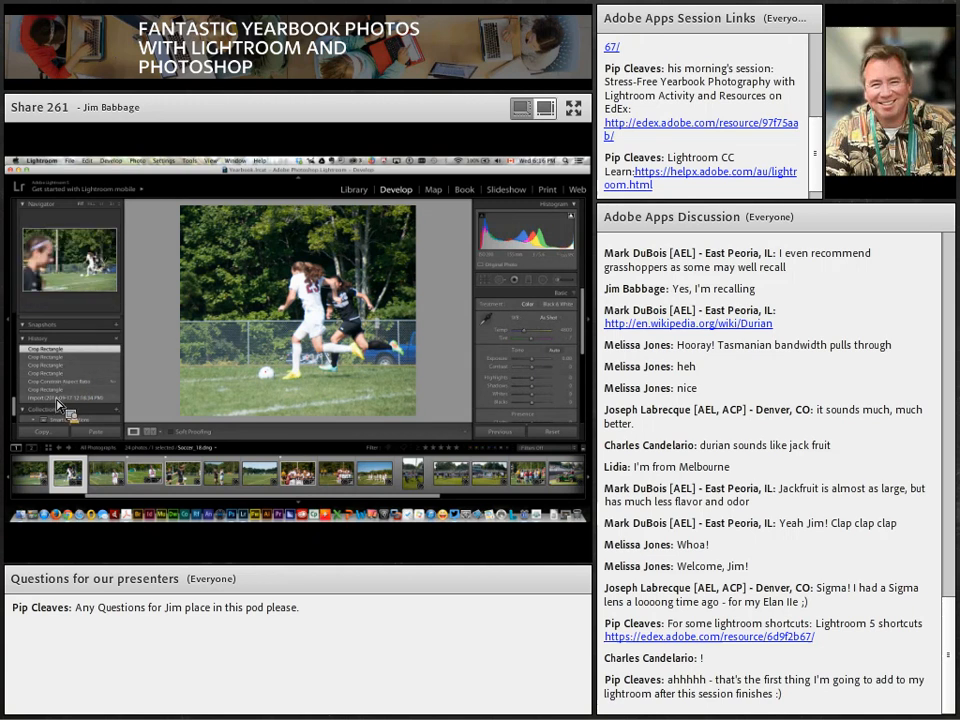
pyautogui.click(57, 398)
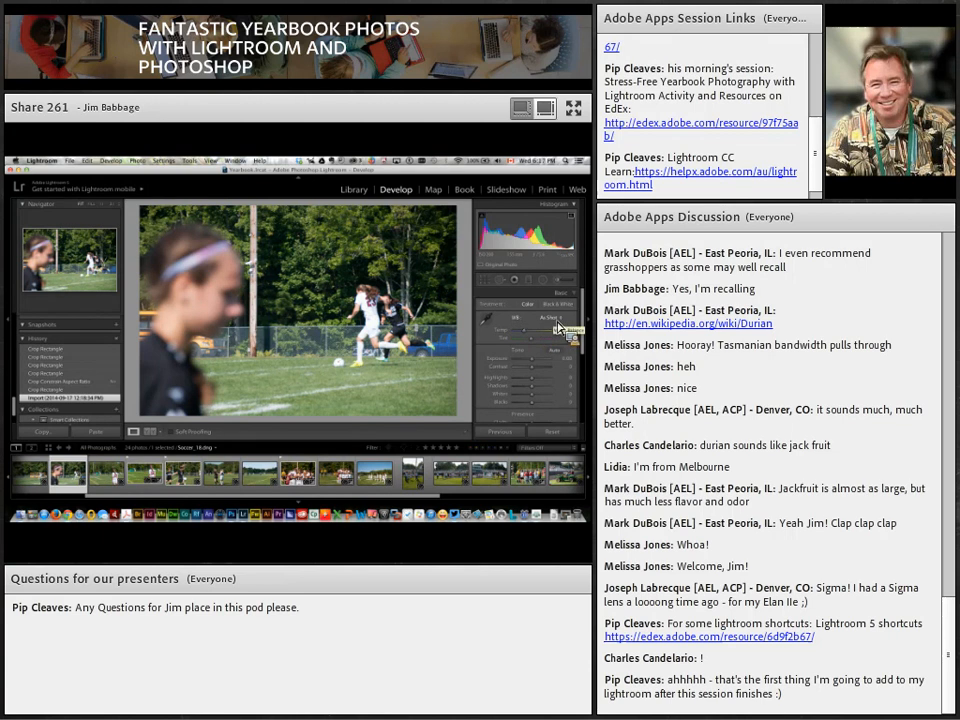
# Browse the white balance presets, try Daylight on the soccer photo, and undo it
pyautogui.click(557, 326)
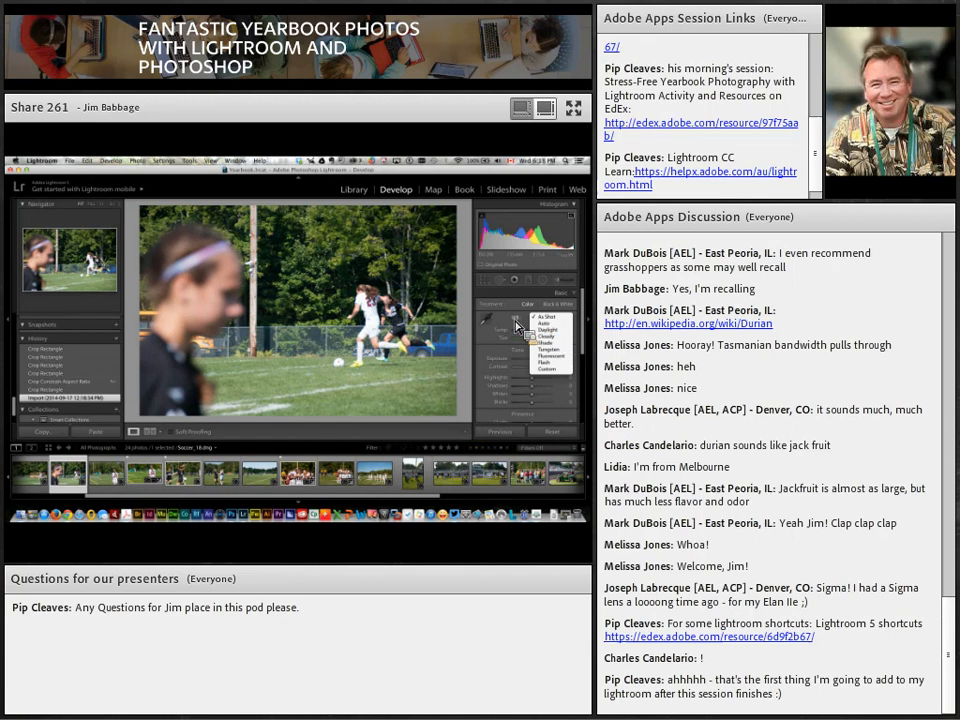
pyautogui.click(517, 327)
pyautogui.click(558, 318)
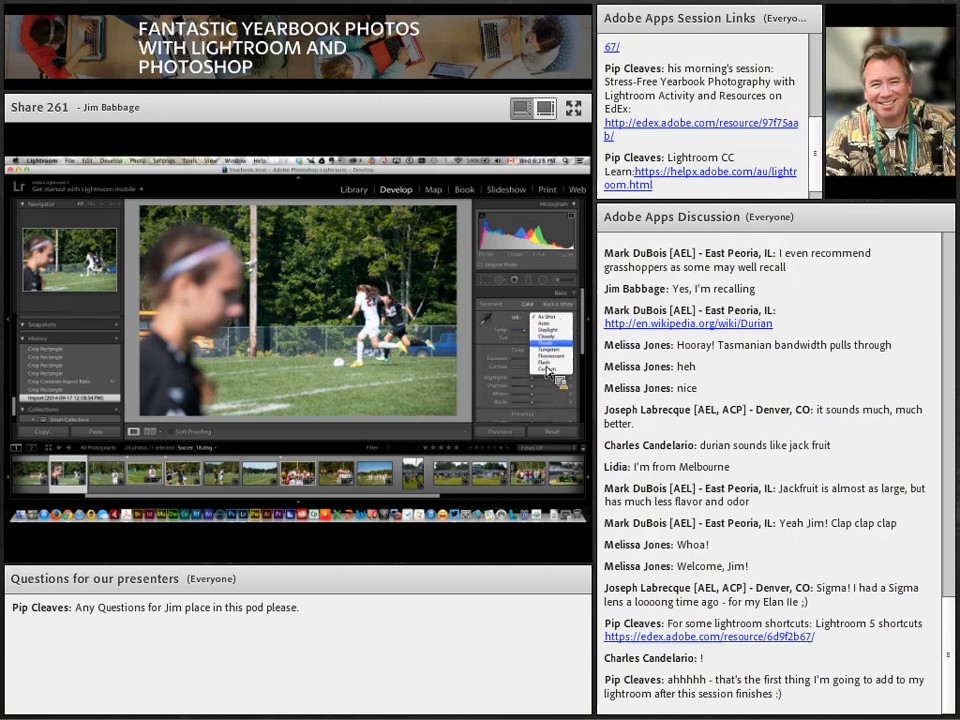
pyautogui.click(516, 321)
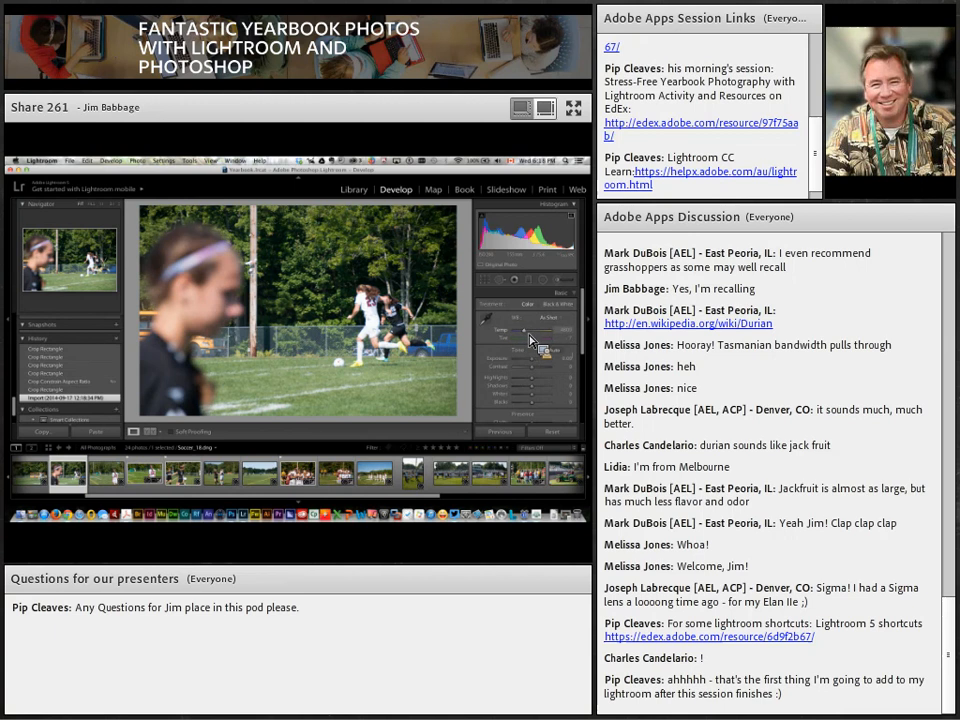
pyautogui.click(560, 318)
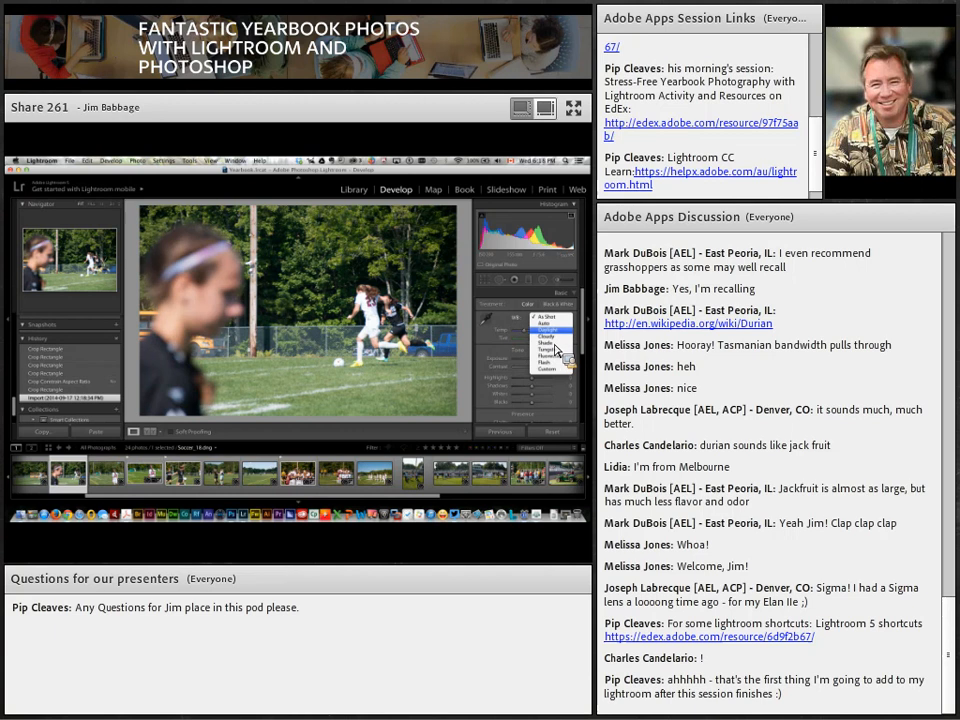
pyautogui.click(546, 330)
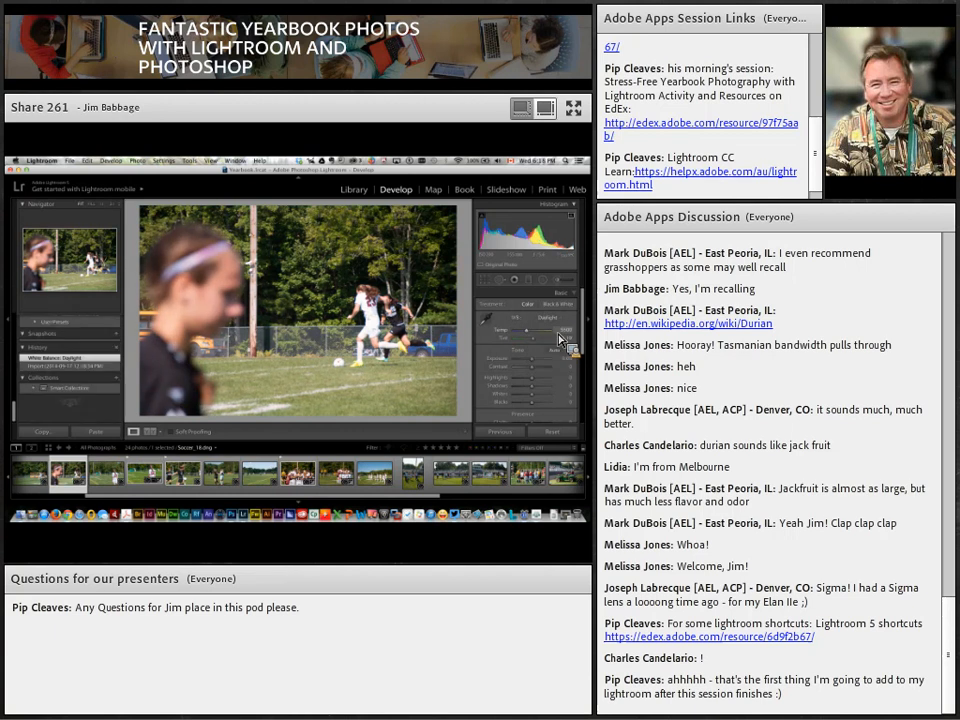
pyautogui.press('super+z')
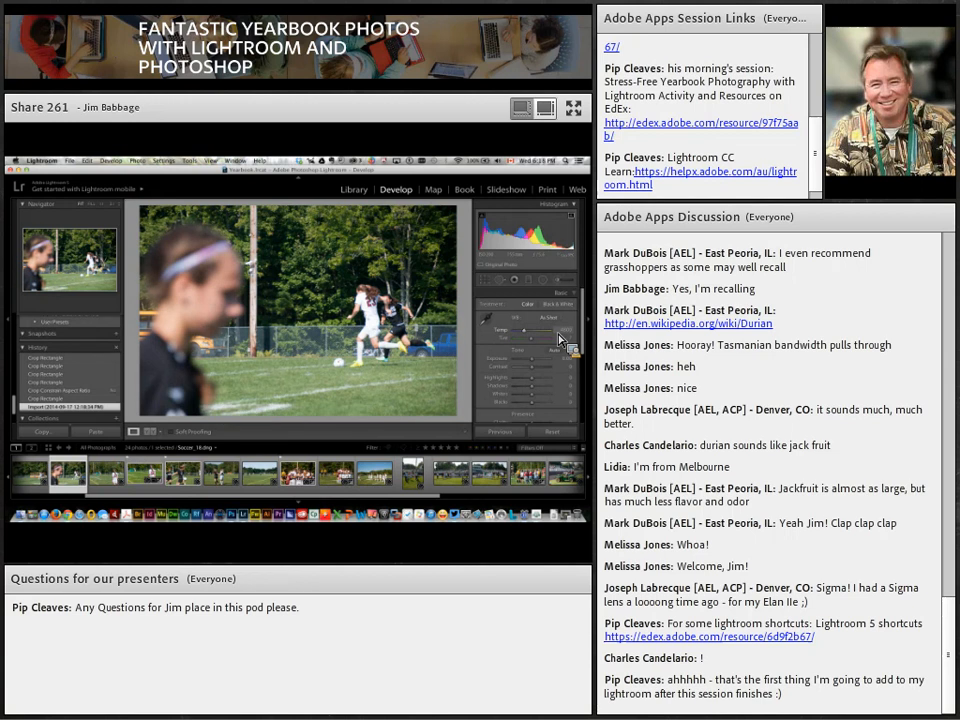
# Undo the return to the Import state, and undo the latest crop rectangle change on the soccer photo
pyautogui.press('super+z')
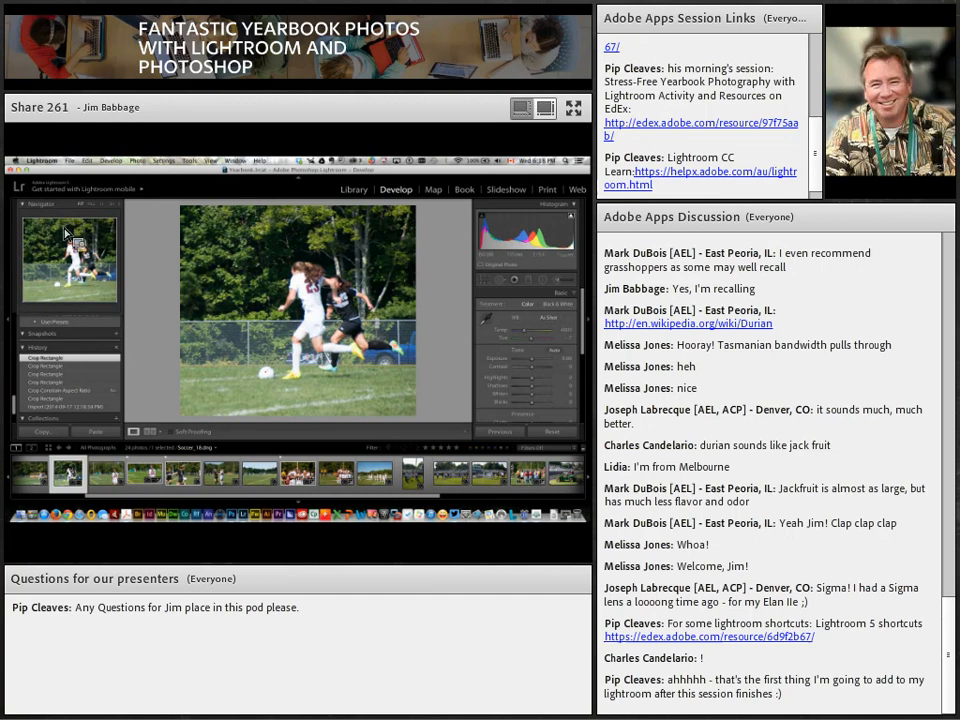
pyautogui.click(87, 160)
pyautogui.click(99, 172)
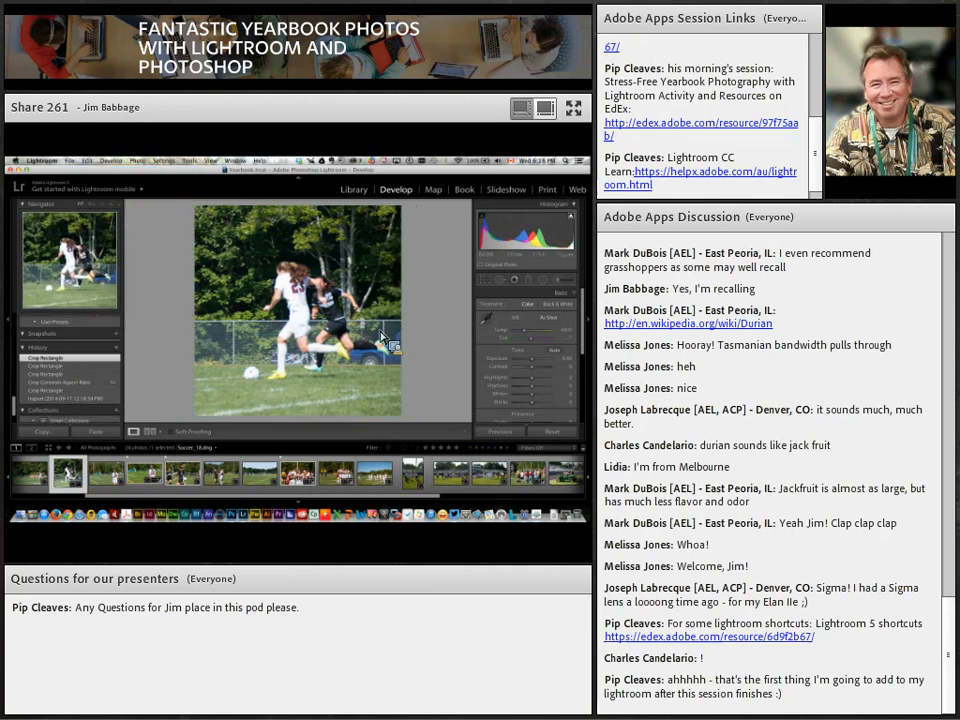
# Redo the latest crop rectangle change and the return to the Import state on the soccer photo
pyautogui.click(100, 161)
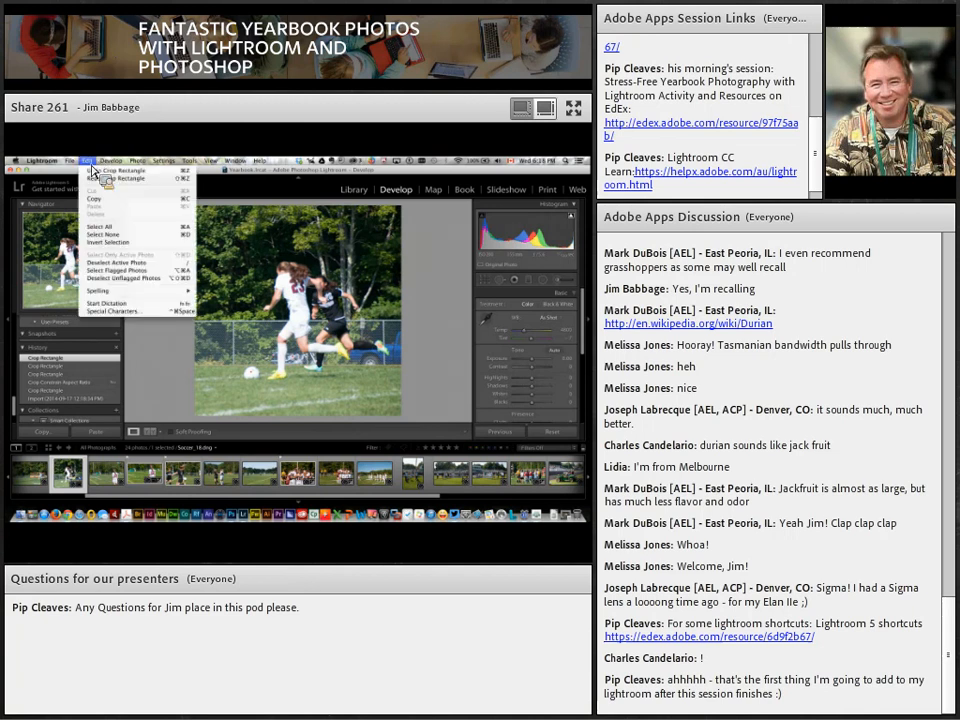
pyautogui.click(101, 186)
pyautogui.click(88, 161)
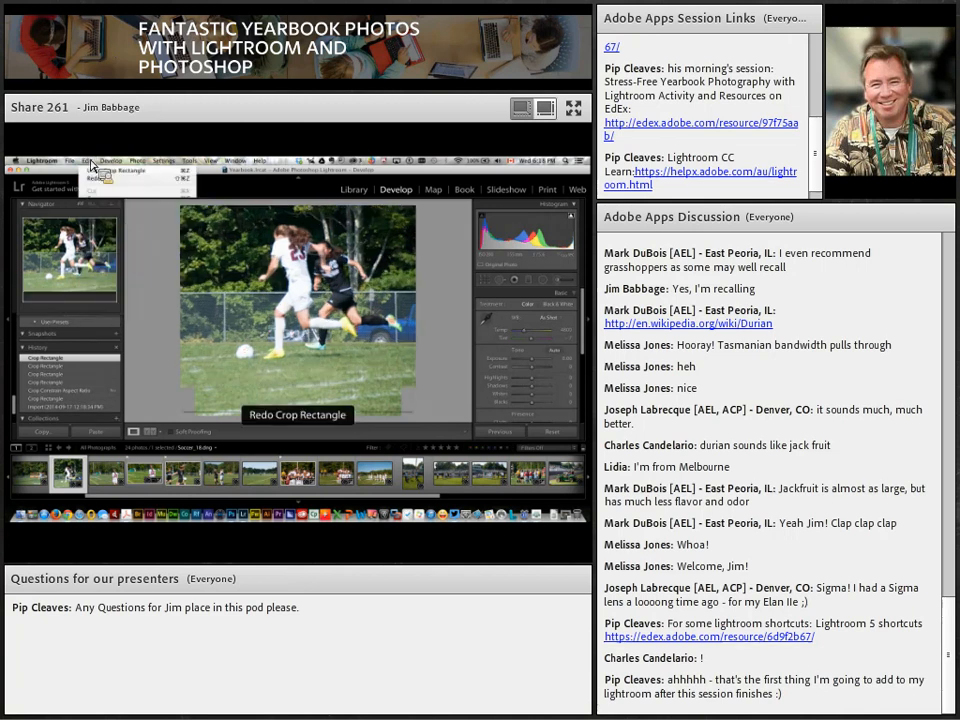
pyautogui.click(91, 184)
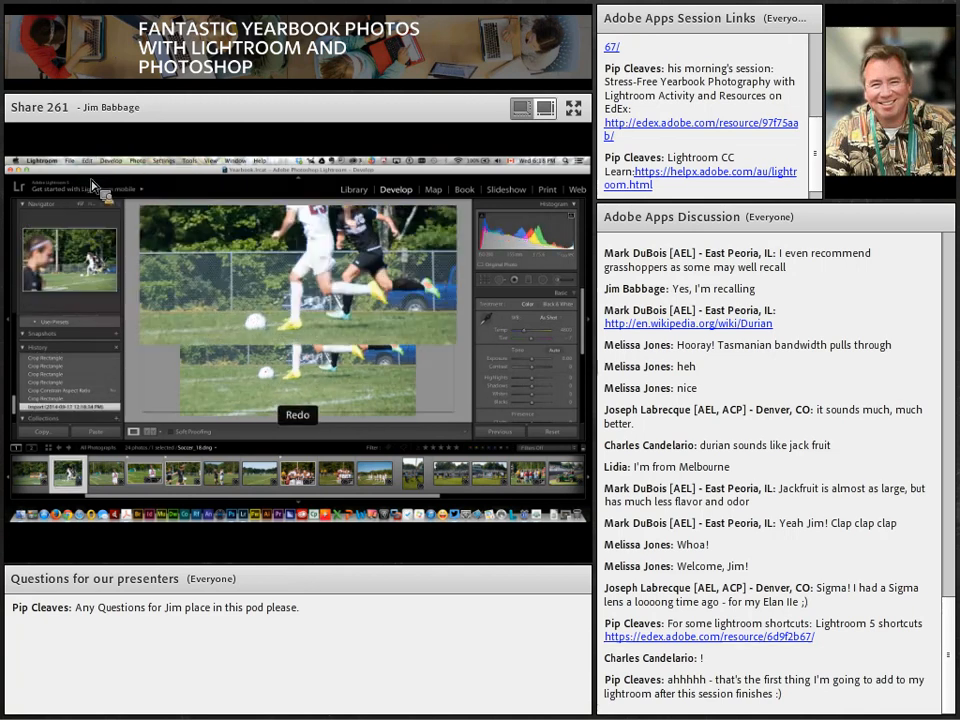
# Set the soccer photo's white balance to Daylight, try a cooler temperature, and restore the Daylight preset
pyautogui.click(547, 317)
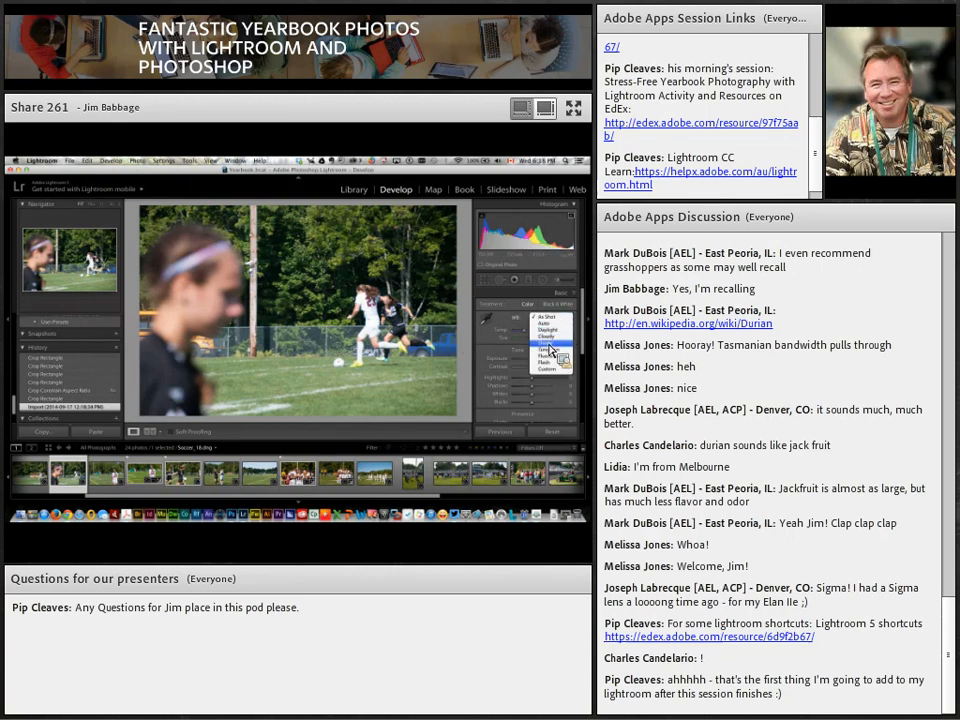
pyautogui.click(547, 329)
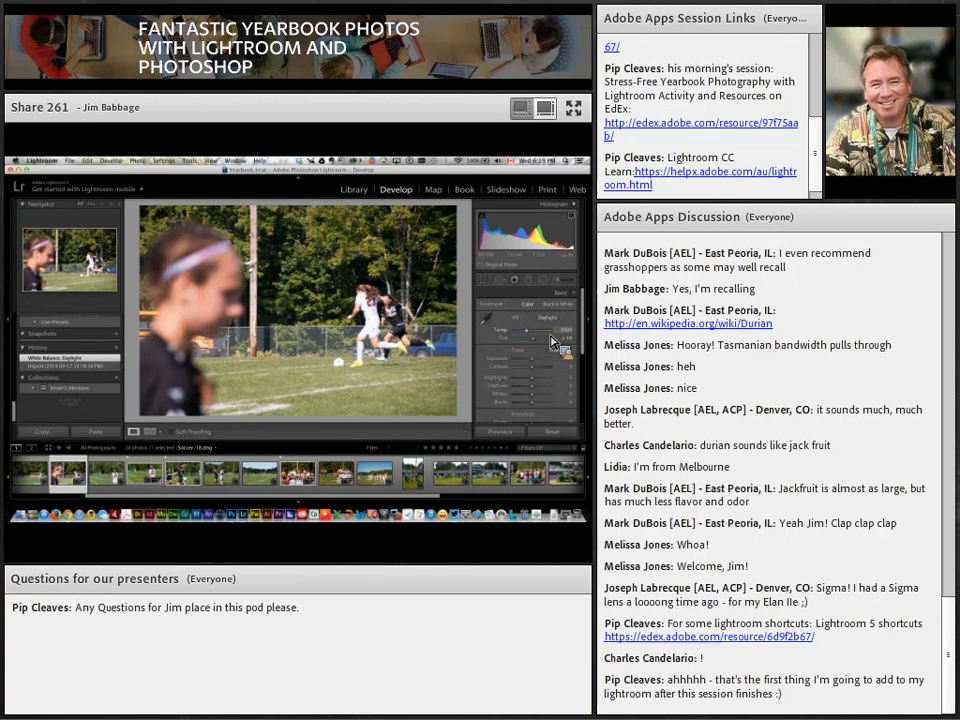
pyautogui.moveTo(529, 332); pyautogui.dragTo(522, 334)
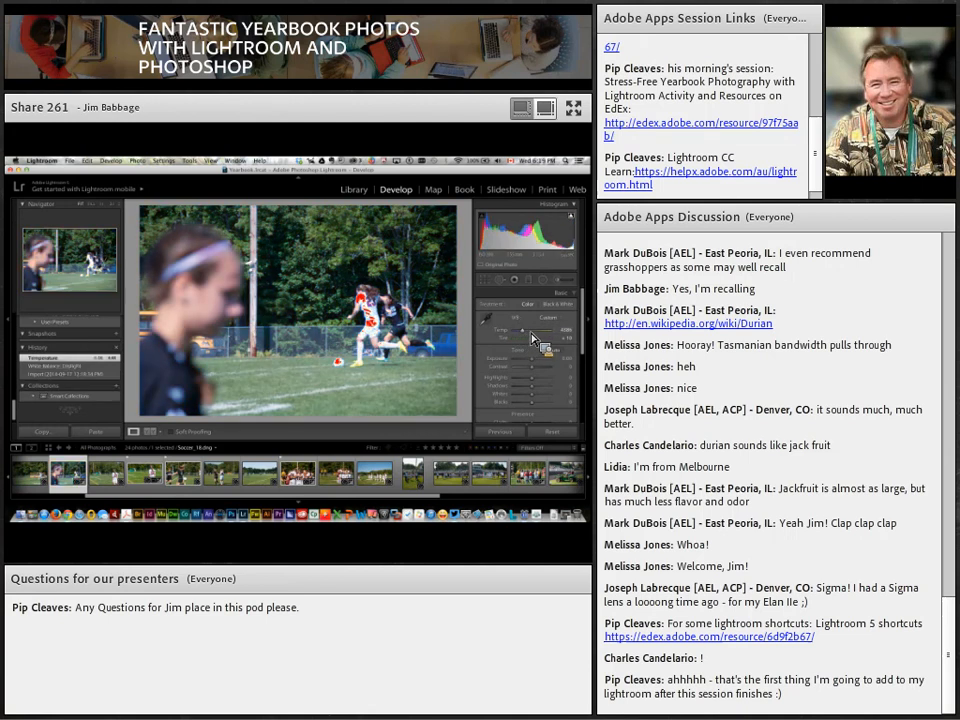
pyautogui.click(559, 320)
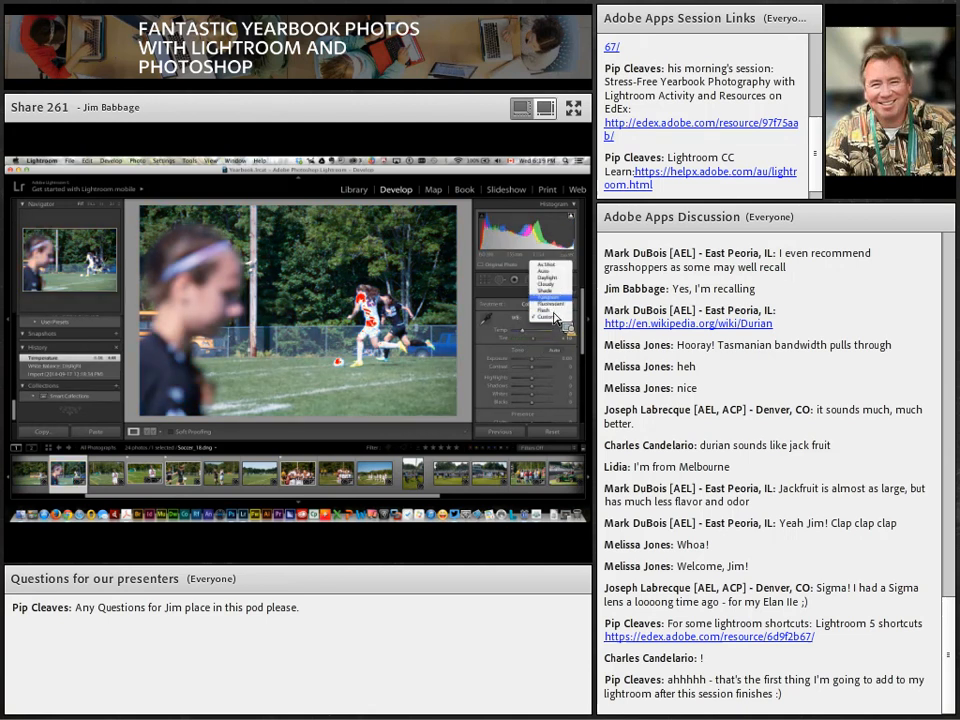
pyautogui.click(560, 282)
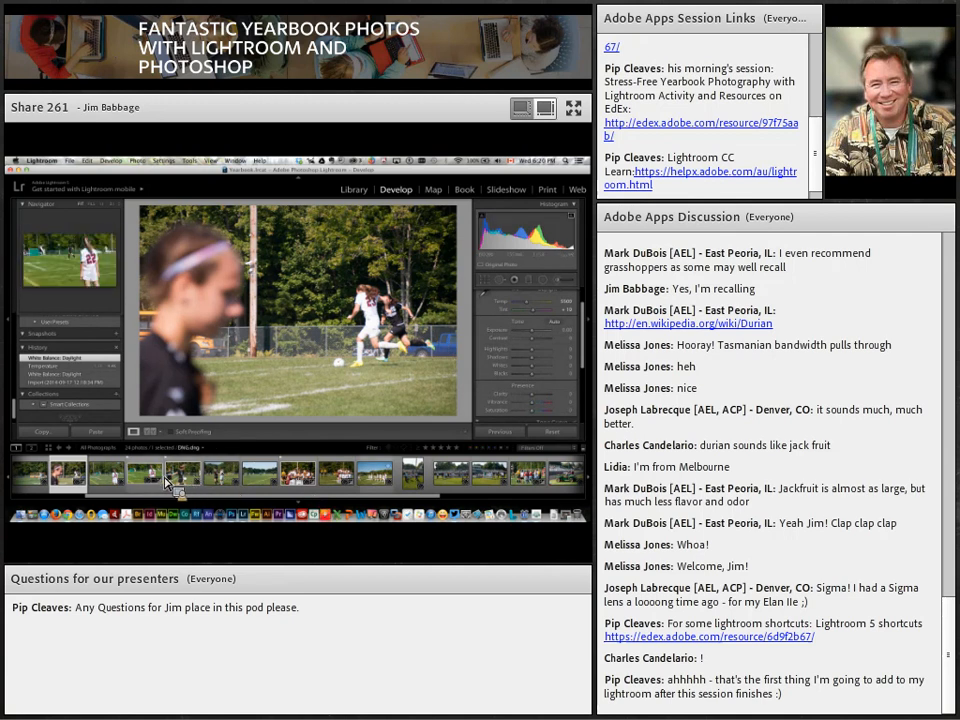
# Find the vertical photo of teammates lined up to high-five a player in the Library and open it in Develop
pyautogui.click(361, 194)
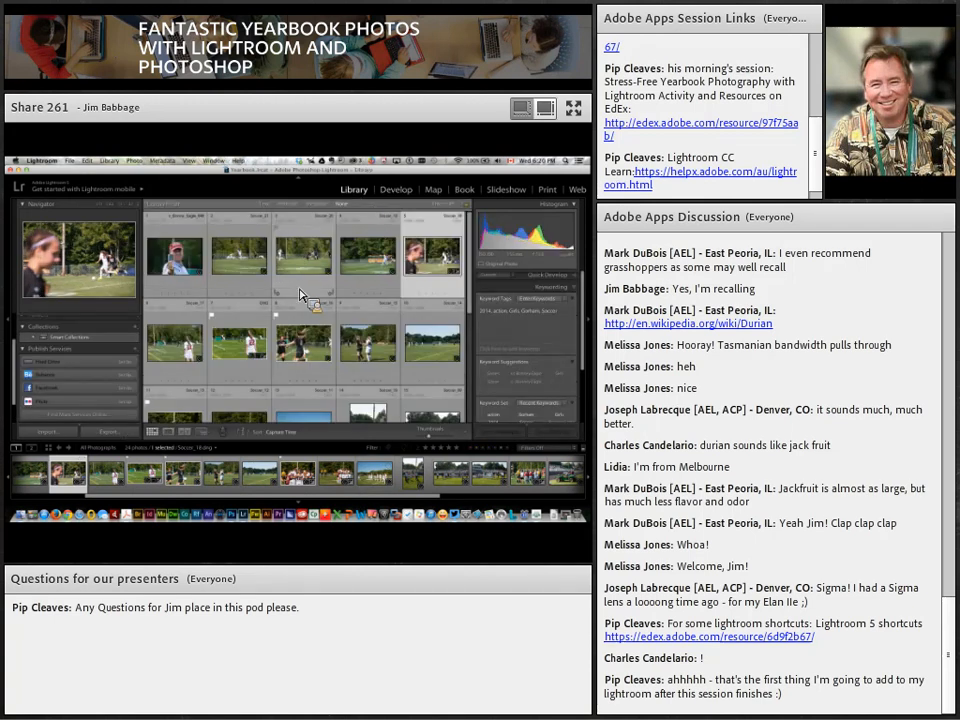
pyautogui.scroll(-3, 300, 295)
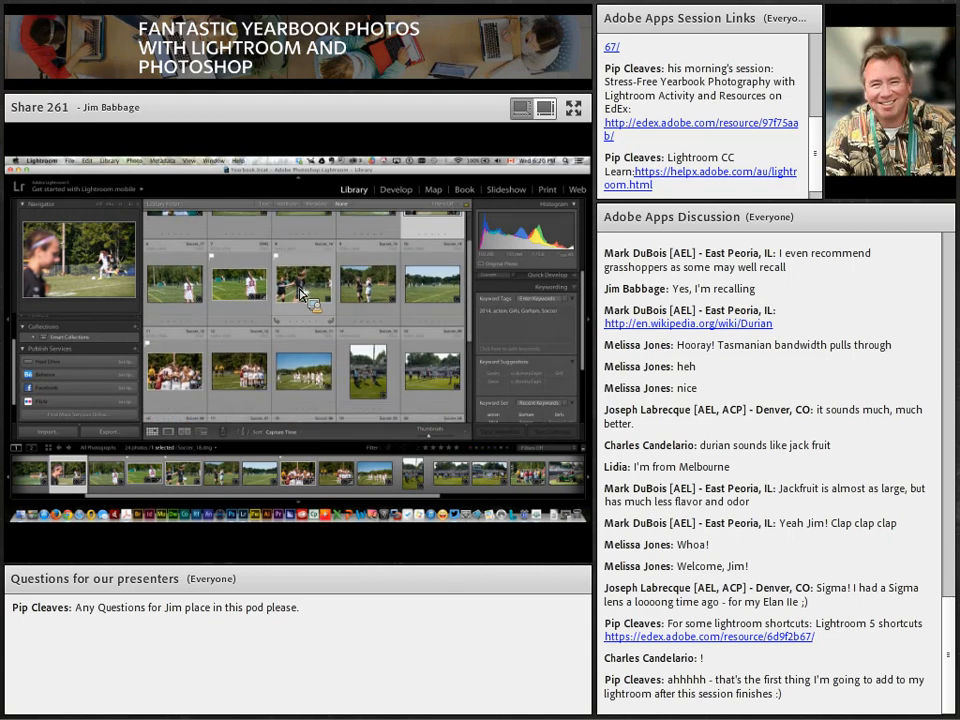
pyautogui.scroll(-2, 300, 290)
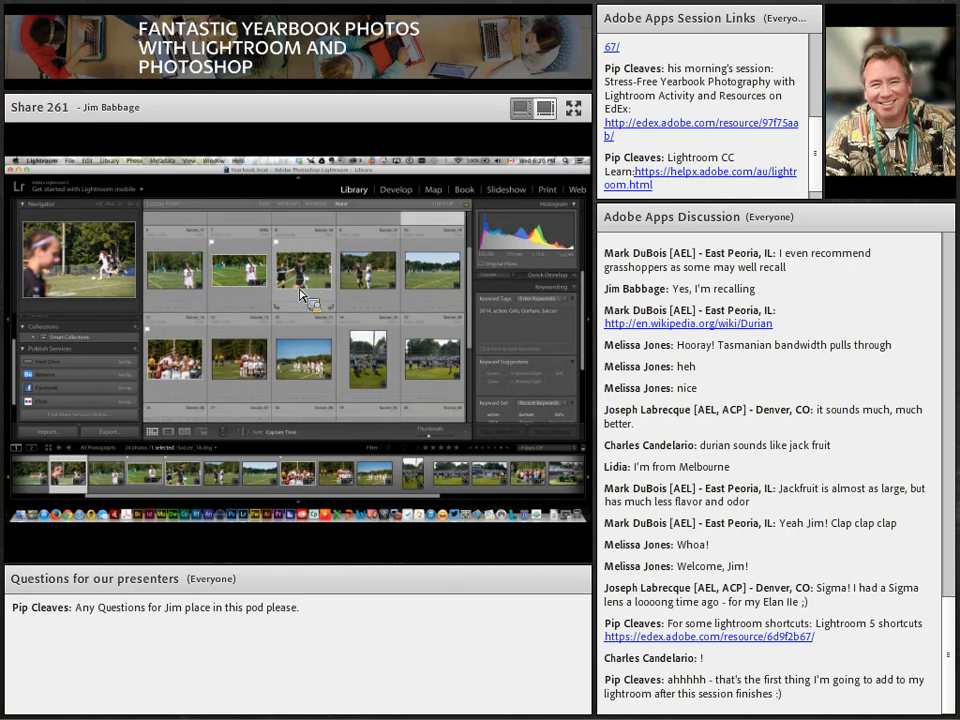
pyautogui.click(372, 366)
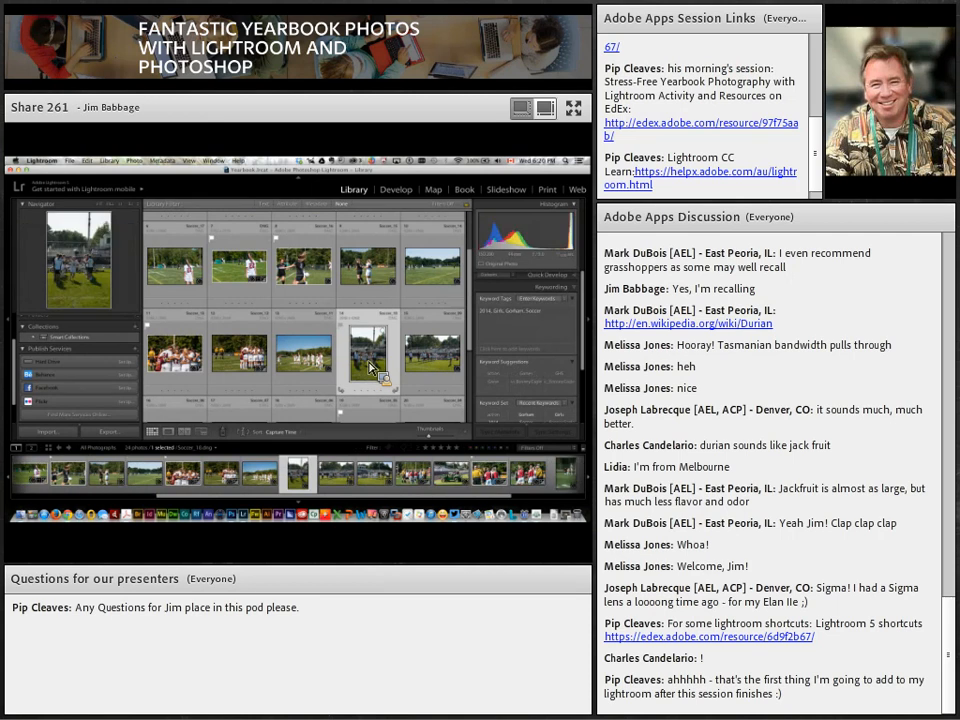
pyautogui.press('d')
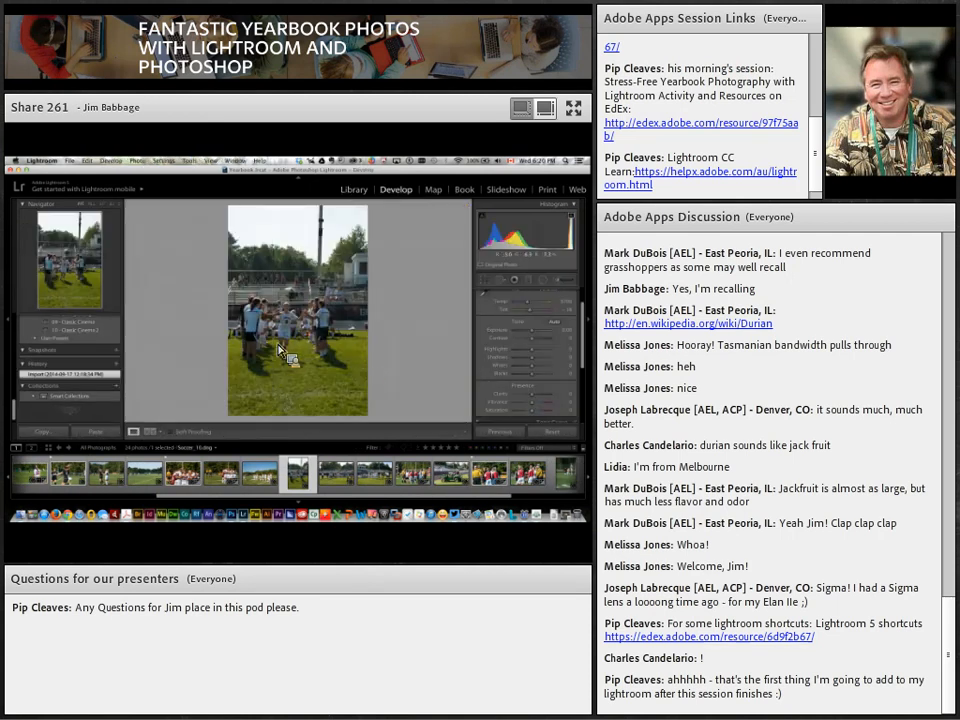
# Examine the vertical team photo close up for image noise around the players and their raised hands
pyautogui.click(266, 348)
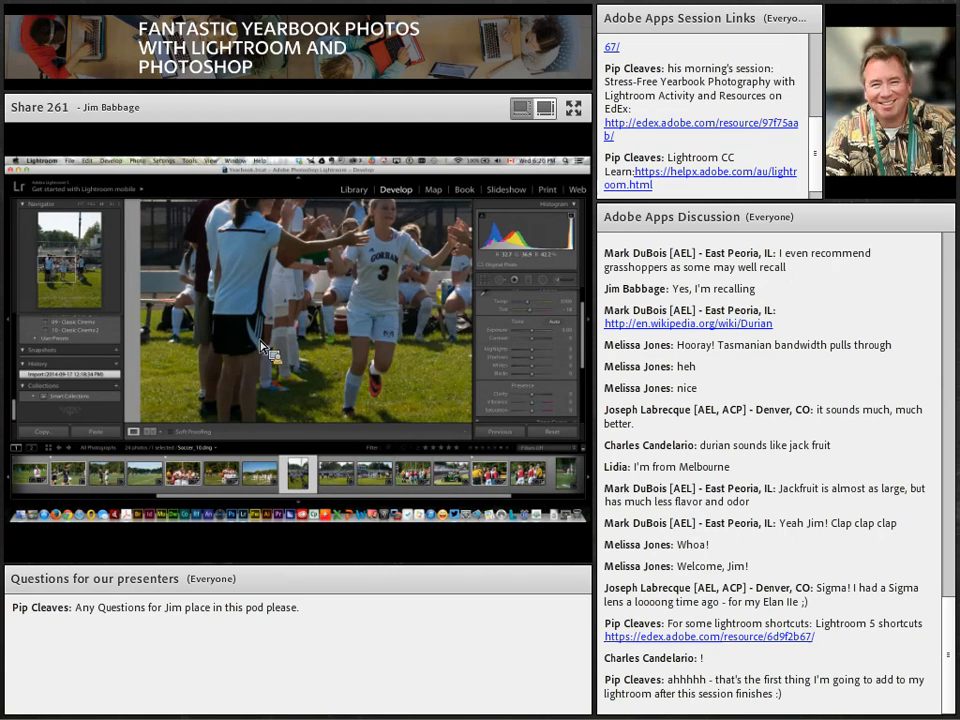
pyautogui.click(266, 348)
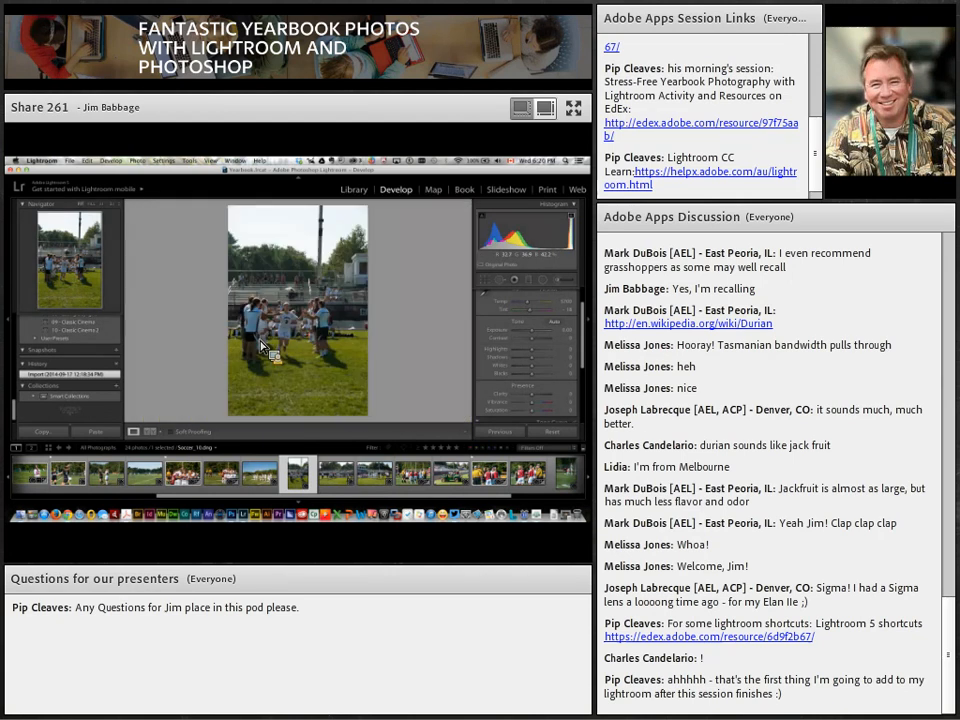
pyautogui.click(266, 348)
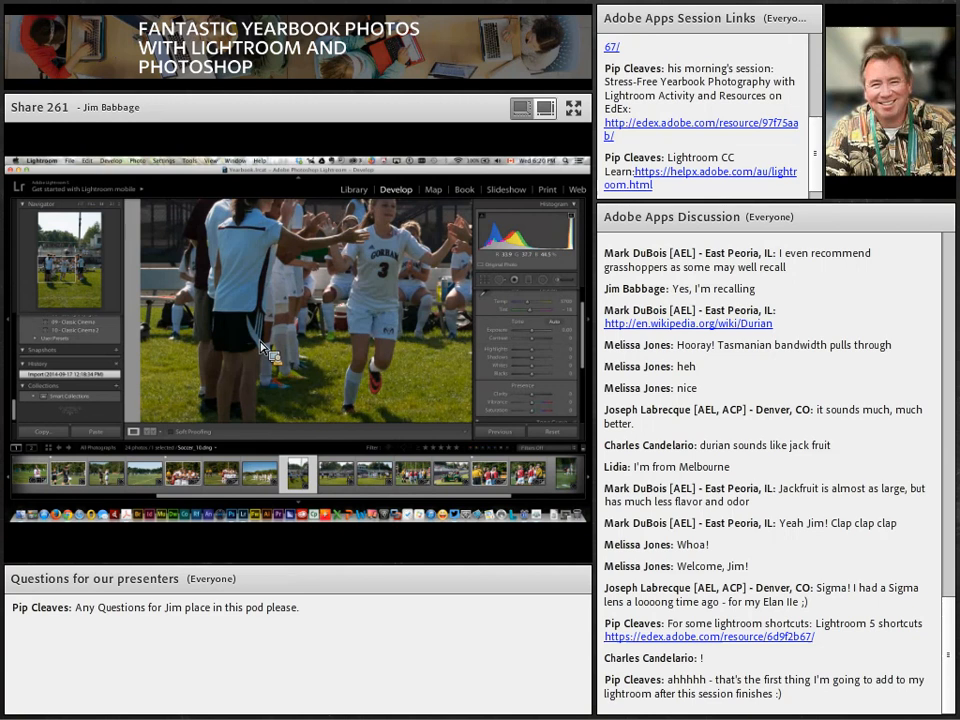
pyautogui.click(266, 348)
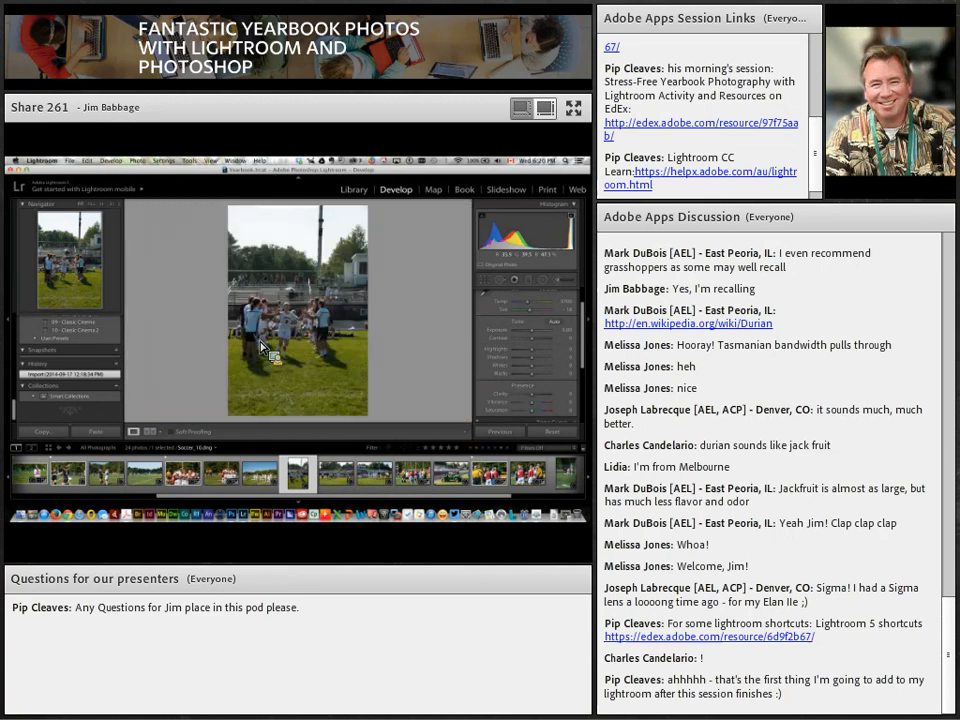
pyautogui.click(266, 348)
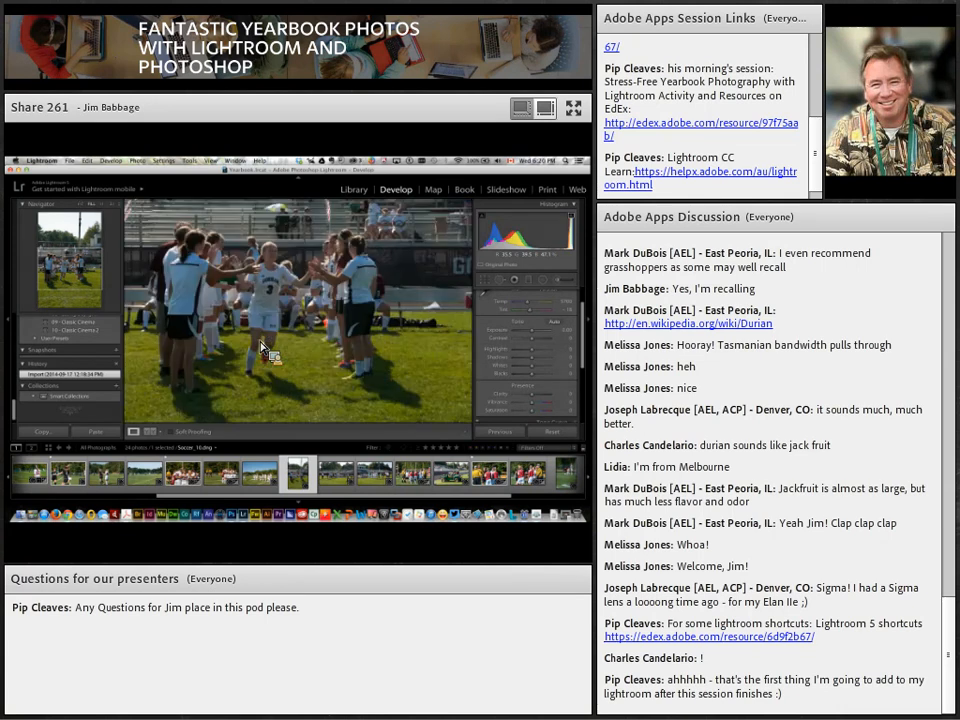
pyautogui.click(266, 348)
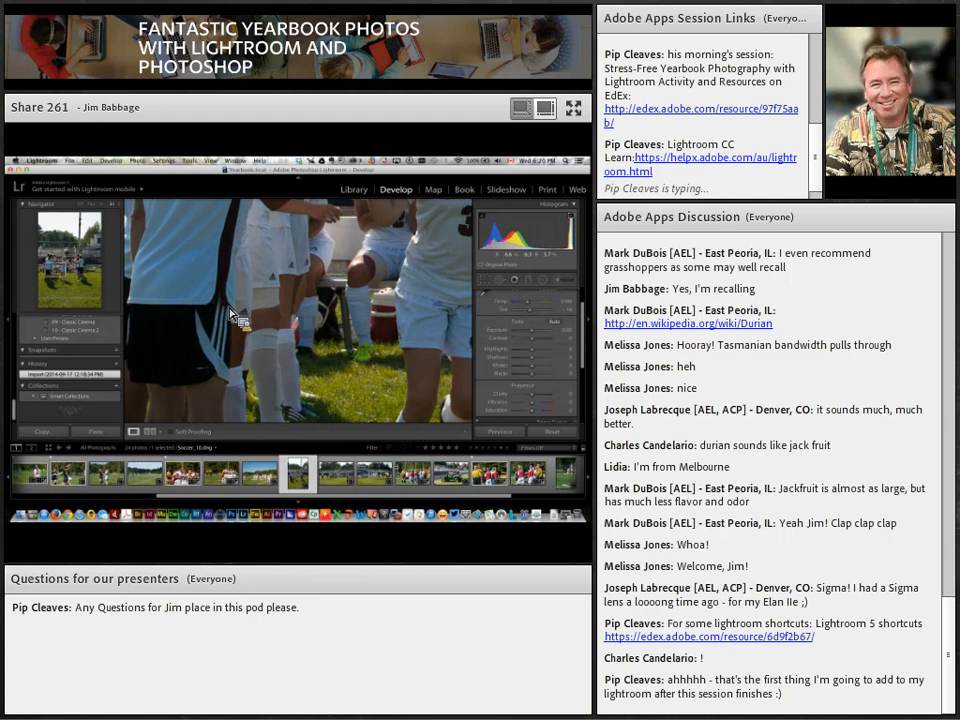
pyautogui.click(229, 307)
pyautogui.click(295, 304)
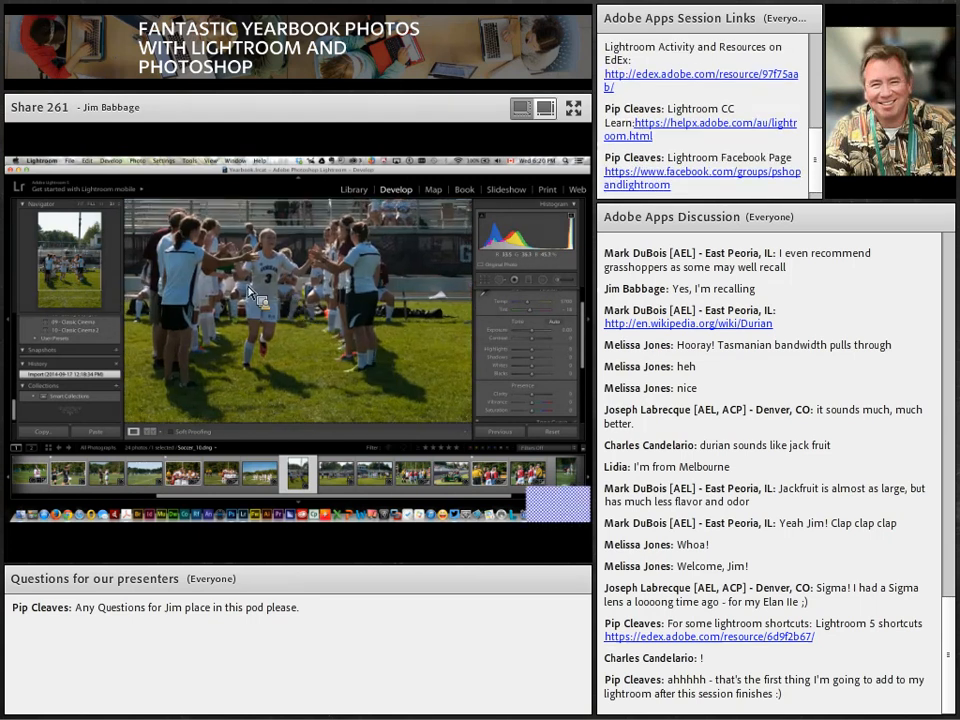
pyautogui.moveTo(307, 275); pyautogui.dragTo(446, 436)
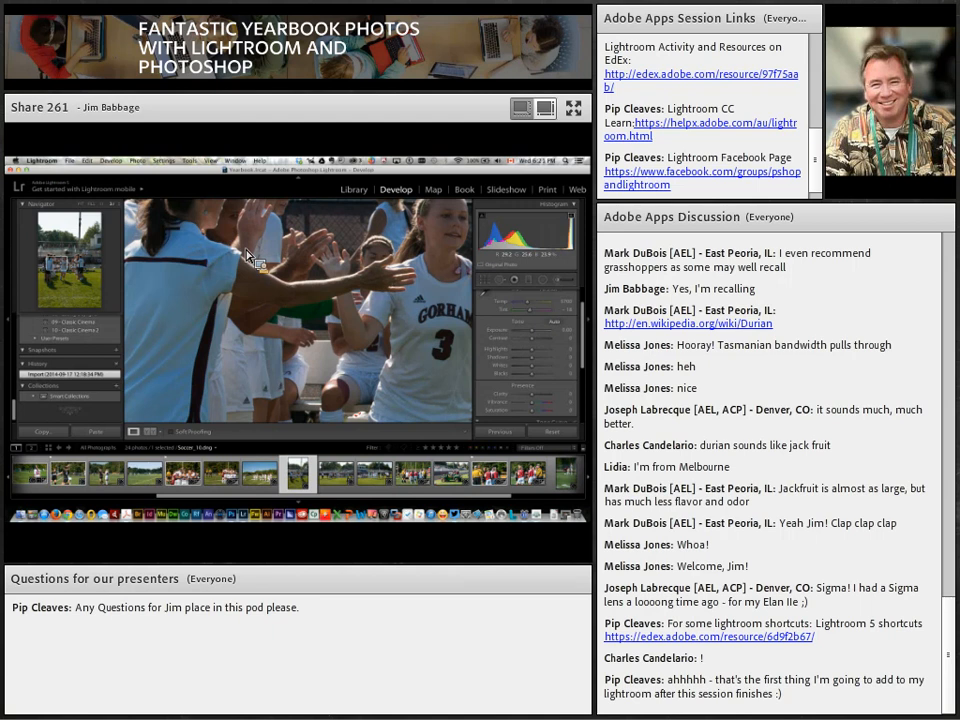
pyautogui.moveTo(250, 258); pyautogui.dragTo(255, 305)
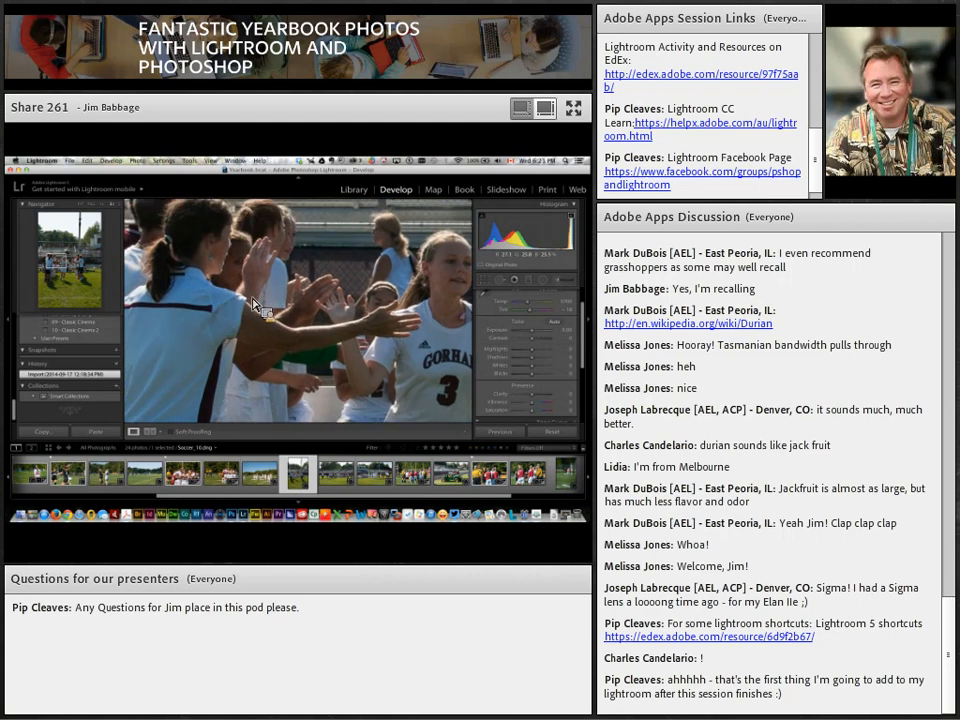
# Apply Luminance noise reduction to the vertical team photo, trying the maximum of 100 before reducing the amount
pyautogui.scroll(-3, 488, 333)
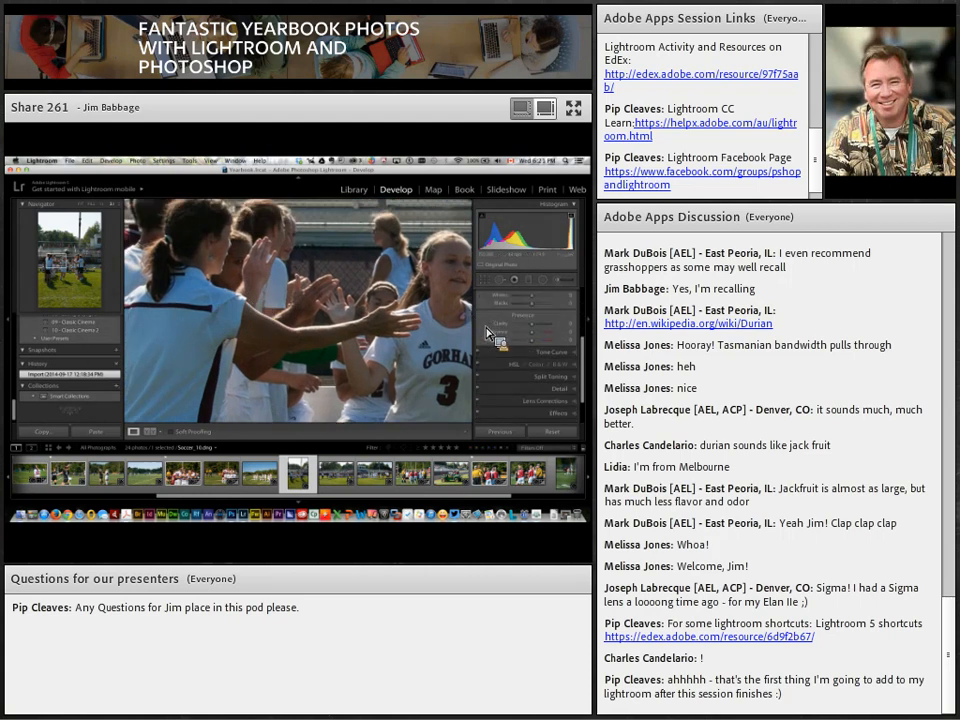
pyautogui.scroll(-3, 557, 353)
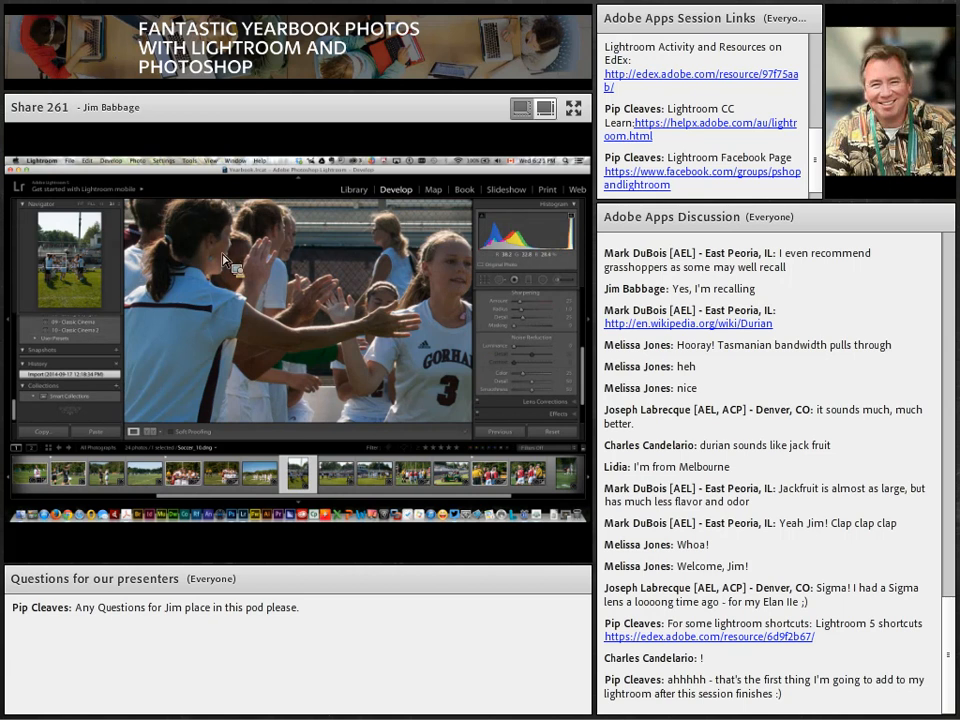
pyautogui.click(124, 203)
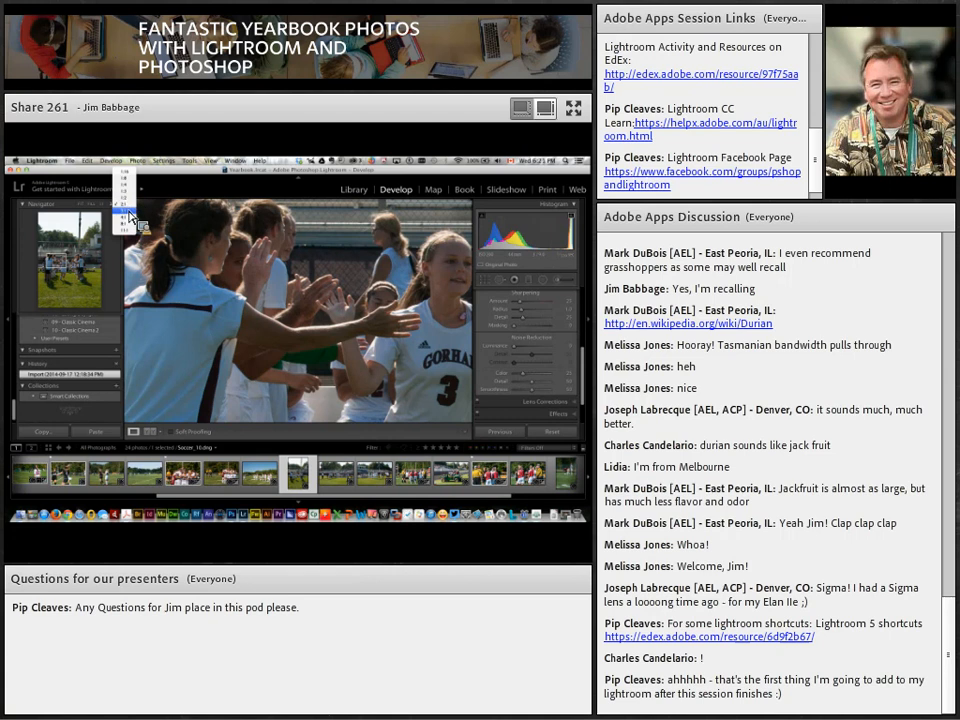
pyautogui.click(127, 200)
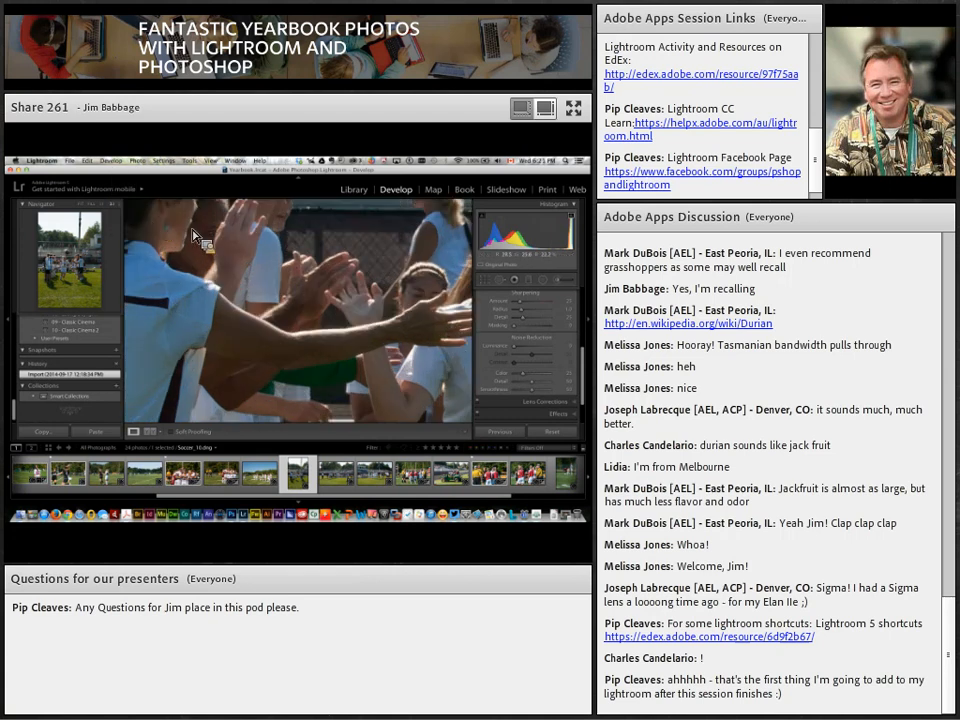
pyautogui.moveTo(185, 229); pyautogui.dragTo(191, 230)
pyautogui.scroll(3, 191, 230)
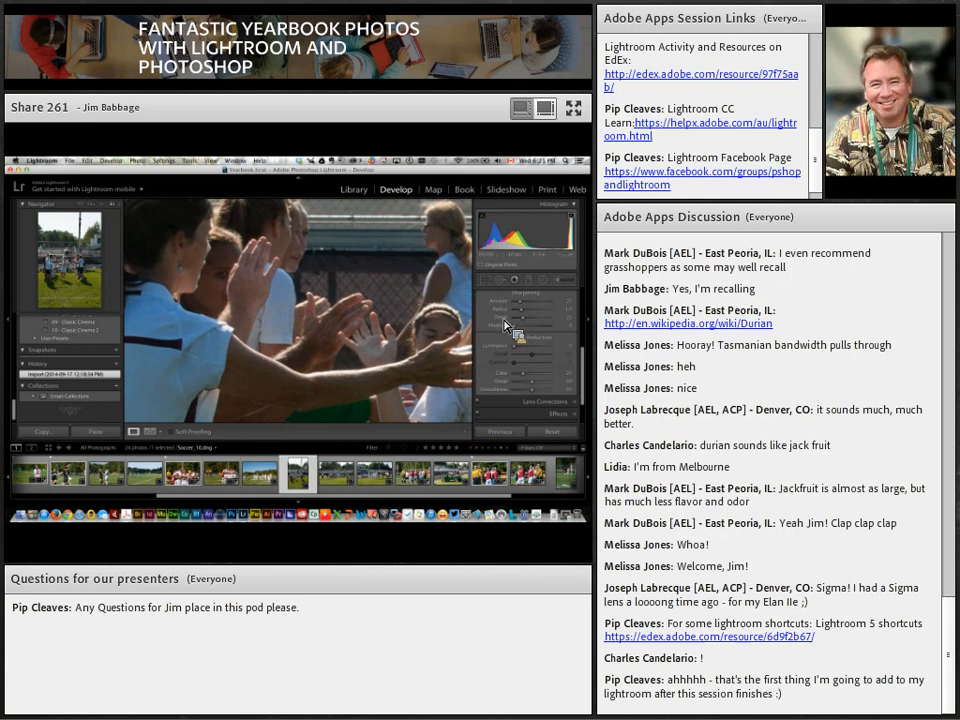
pyautogui.moveTo(520, 355); pyautogui.dragTo(533, 357)
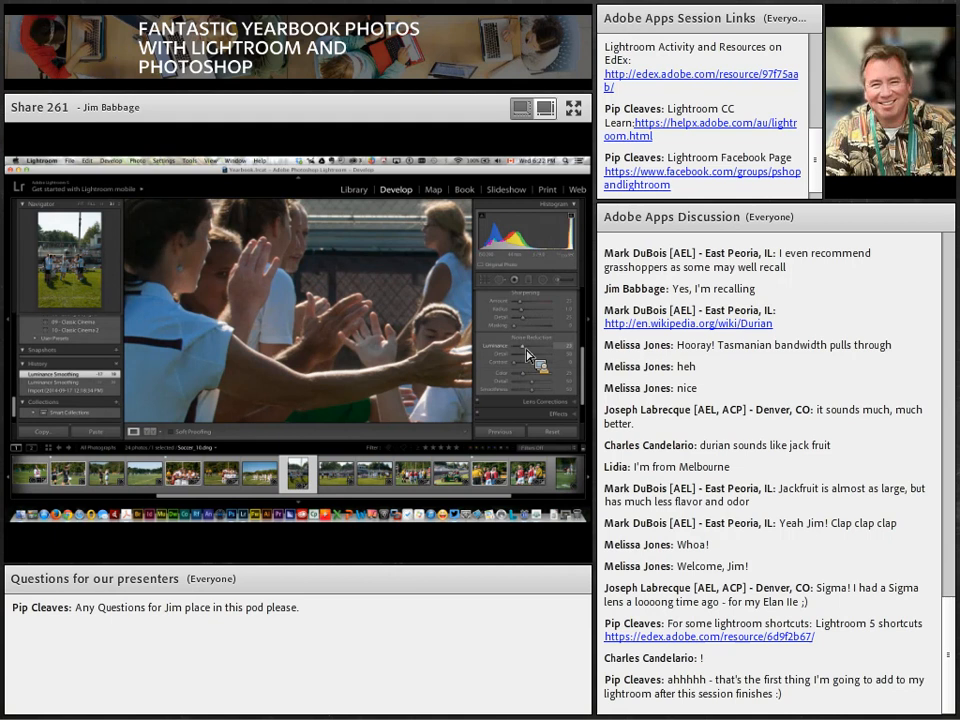
pyautogui.moveTo(528, 352); pyautogui.dragTo(567, 362)
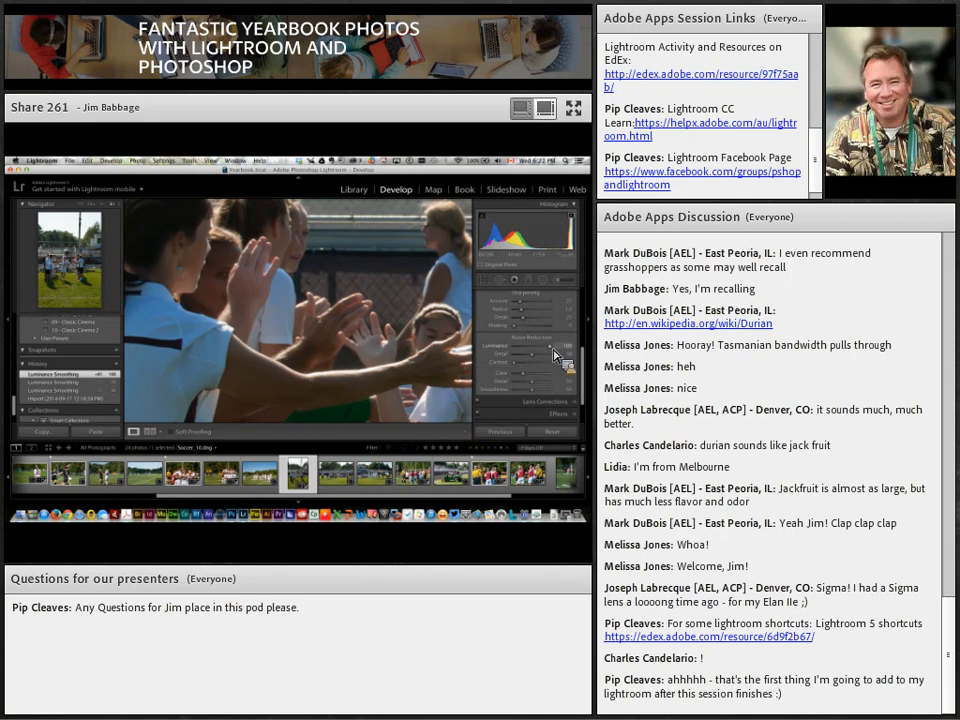
pyautogui.moveTo(556, 354); pyautogui.dragTo(532, 354)
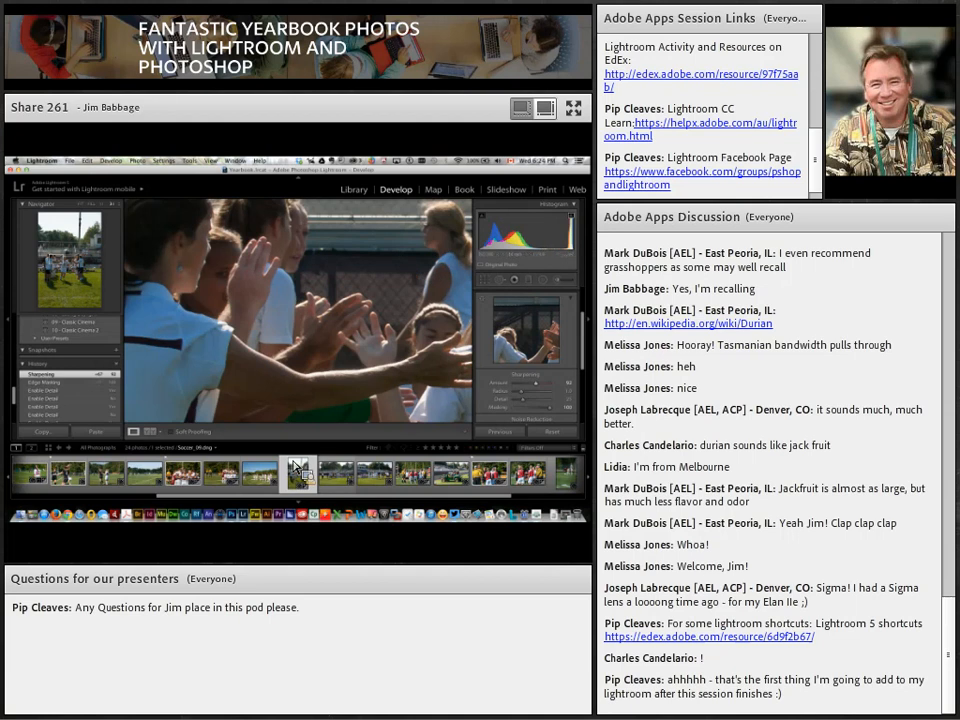
# Find the wide game photo with parked cars behind the players, Soccer_21.dng, and open it in Adobe Photoshop CC 2014
pyautogui.click(26, 480)
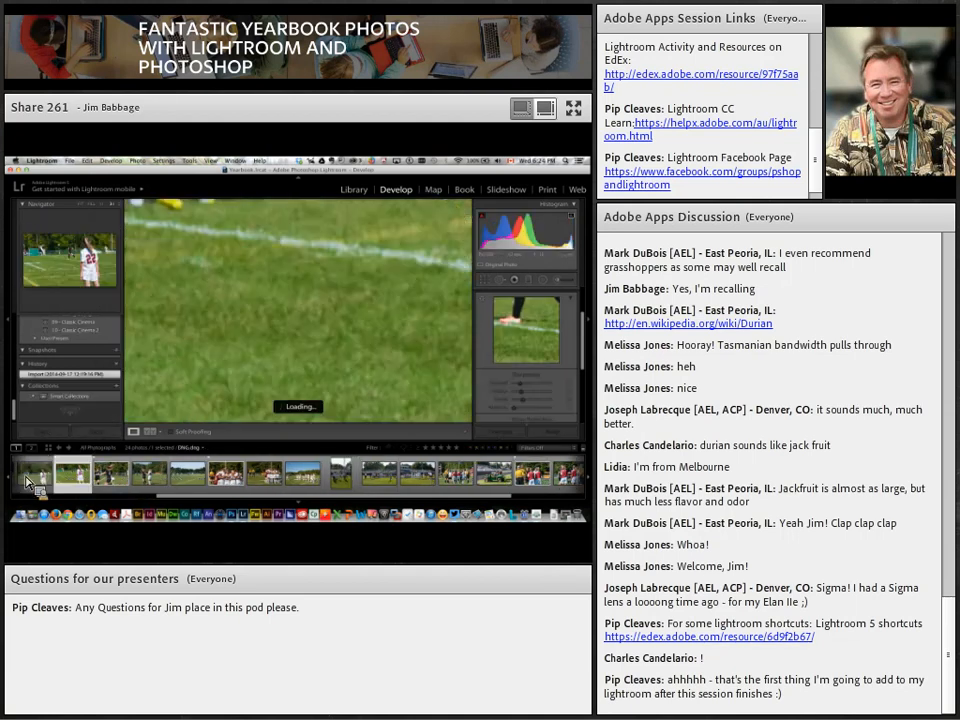
pyautogui.click(86, 205)
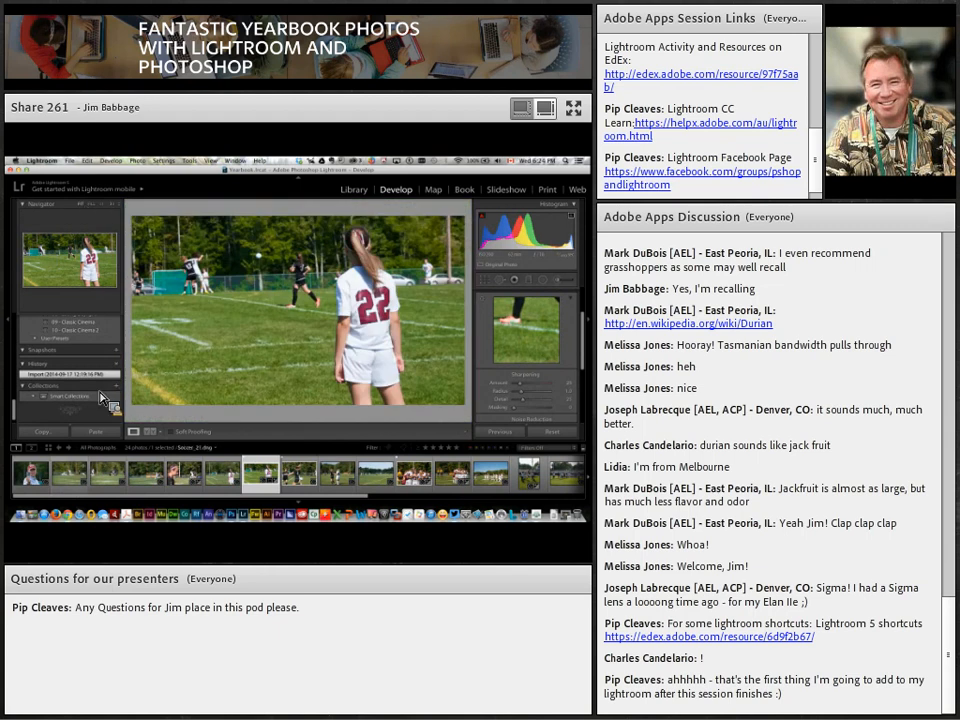
pyautogui.click(76, 480)
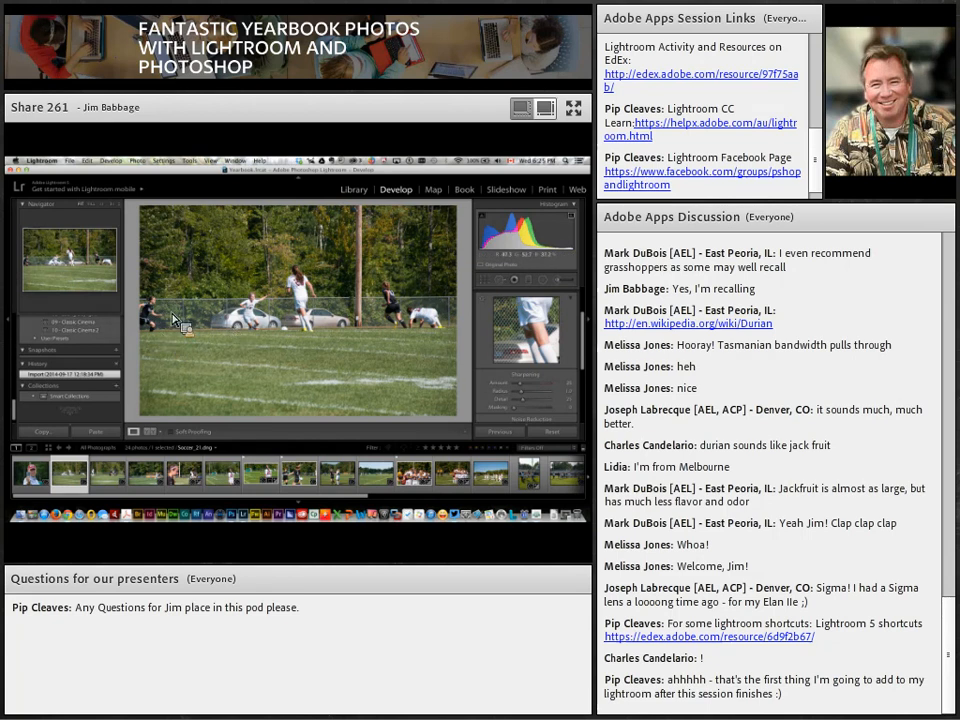
pyautogui.rightClick(215, 351)
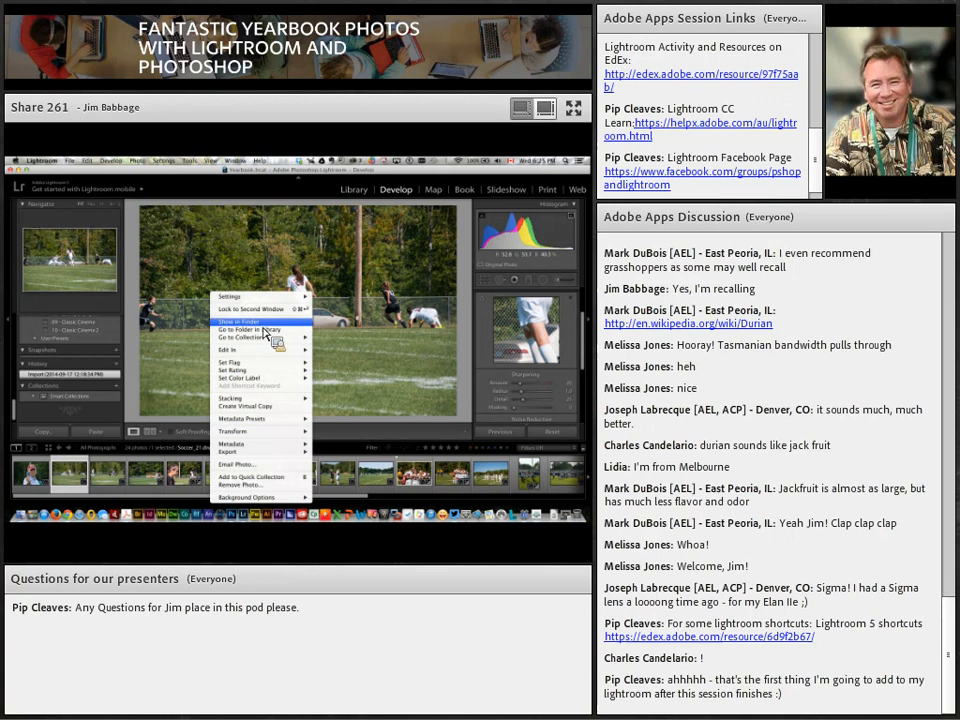
pyautogui.moveTo(258, 350)
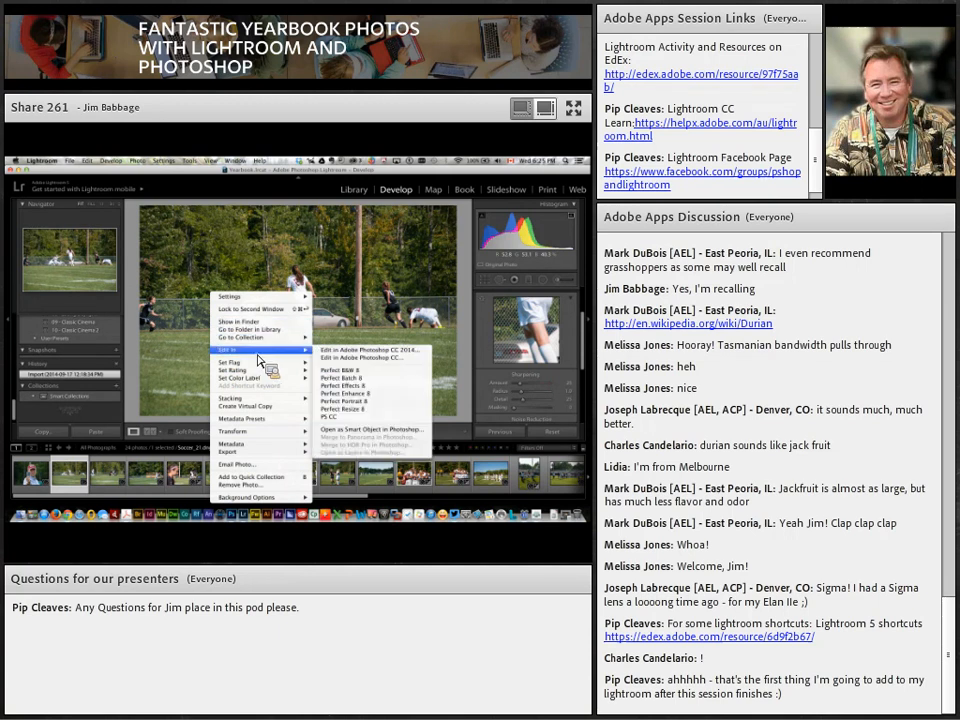
pyautogui.click(345, 352)
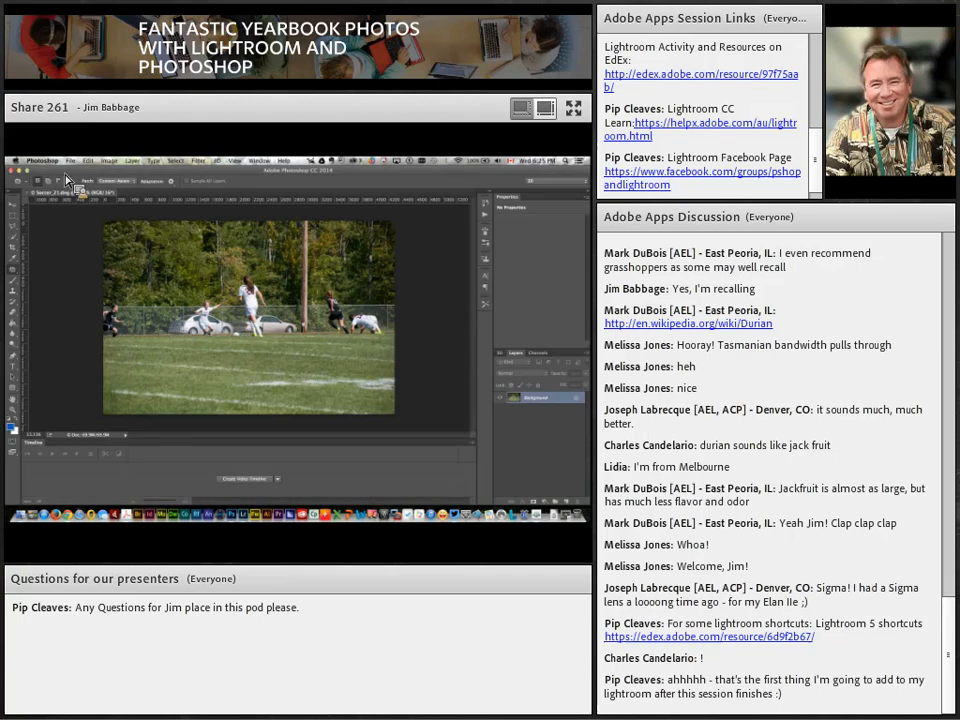
# Return to Lightroom and send the team huddle photo, Soccer_13.dng, to Adobe Photoshop CC 2014
pyautogui.press('super+Tab')
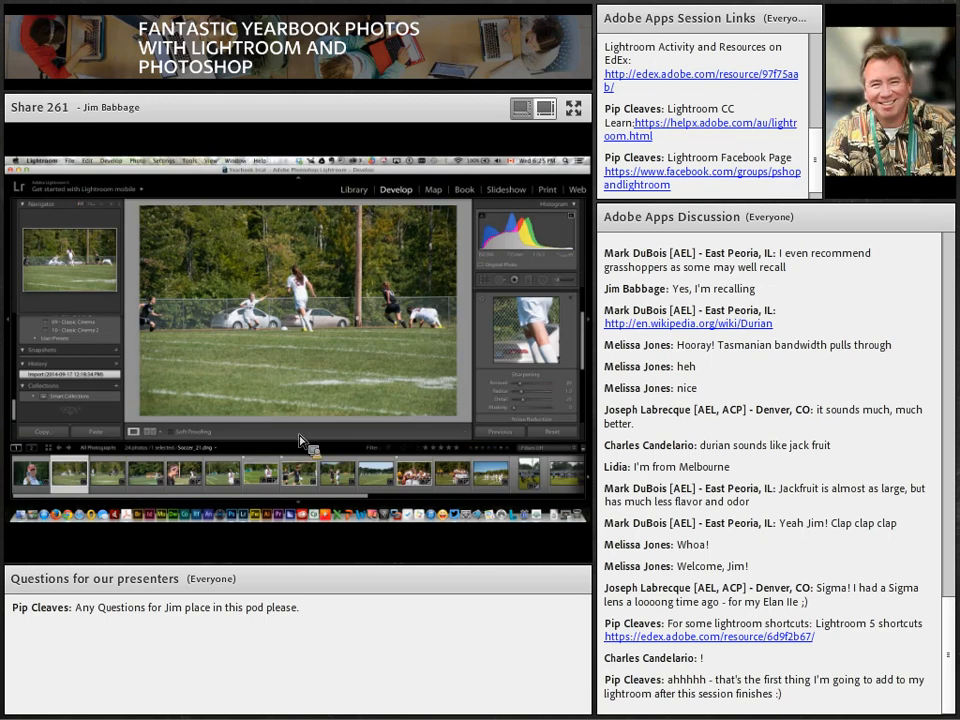
pyautogui.rightClick(425, 485)
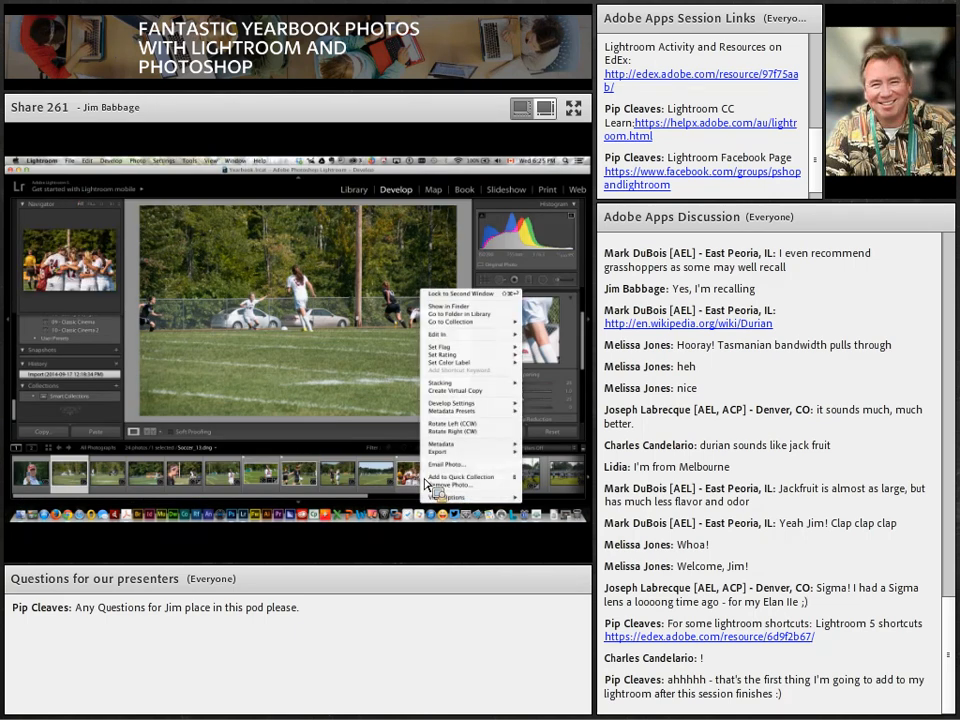
pyautogui.moveTo(470, 338)
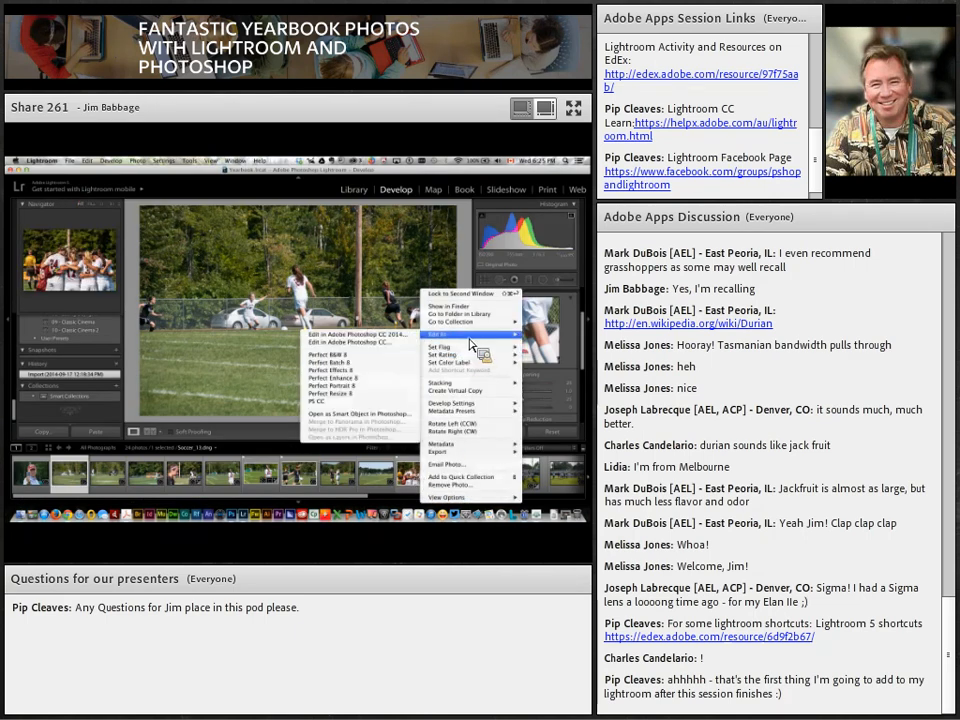
pyautogui.click(408, 335)
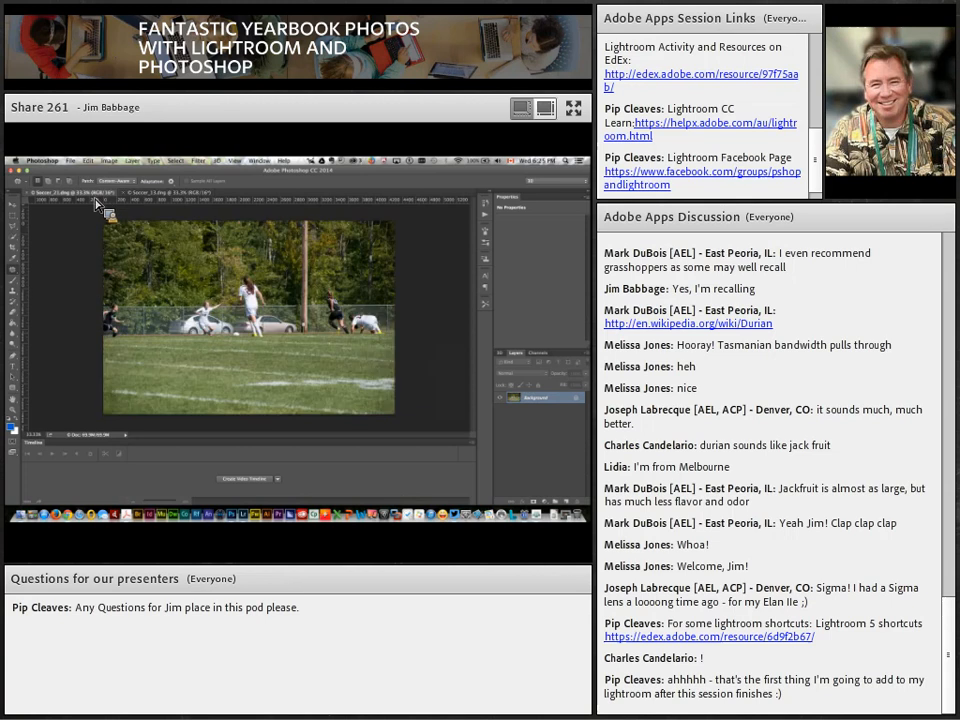
# Copy the huddle photo into the Soccer_21.dng document as a new layer with the Move tool
pyautogui.click(154, 194)
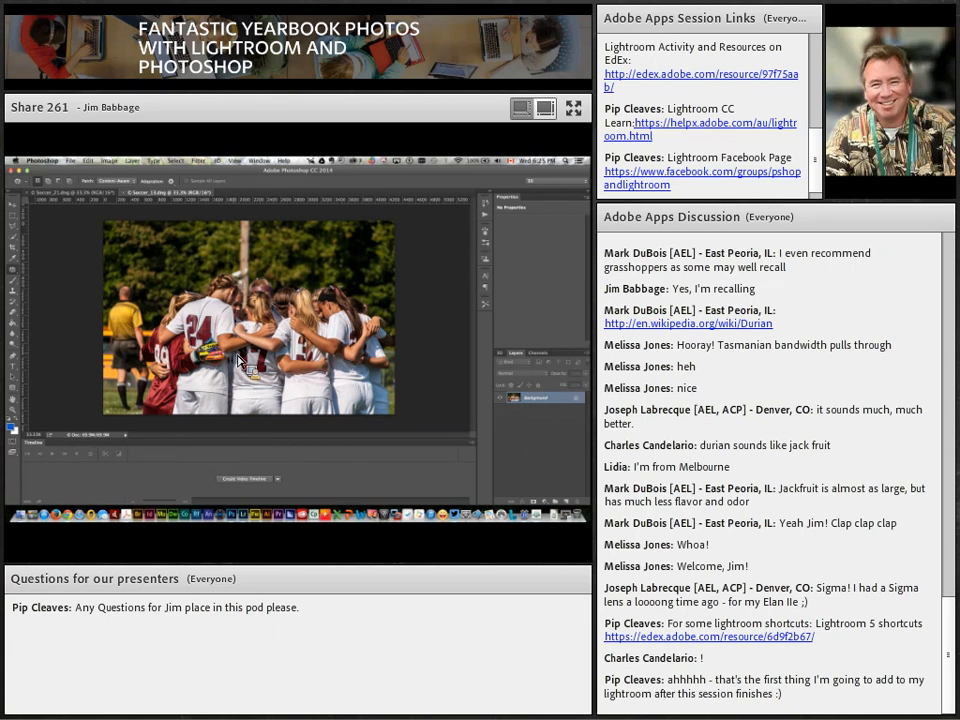
pyautogui.click(14, 205)
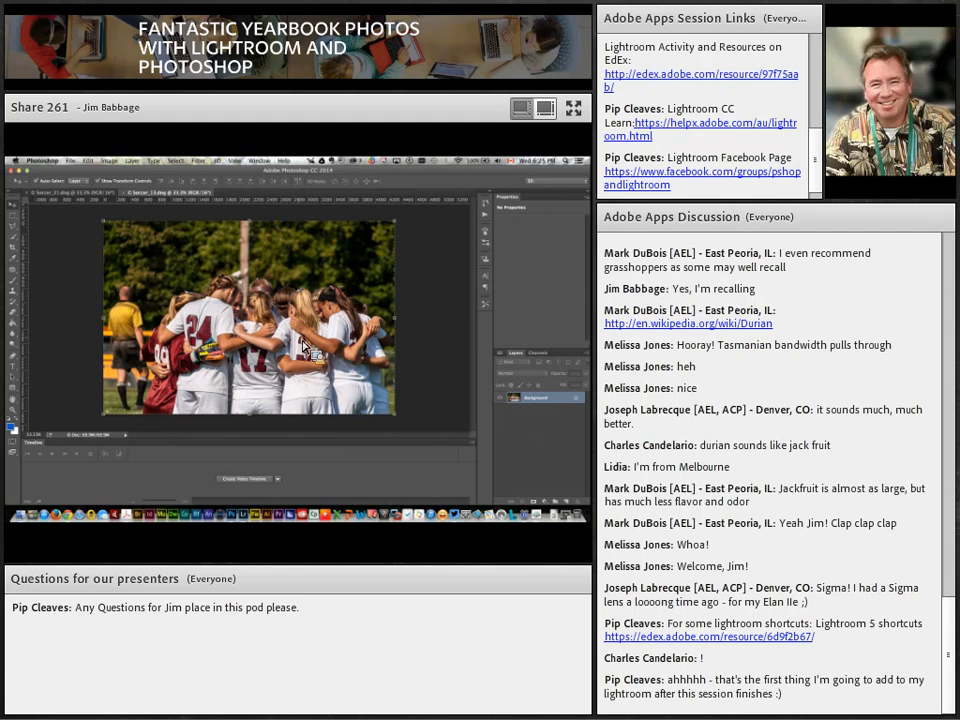
pyautogui.moveTo(303, 345); pyautogui.dragTo(203, 308)
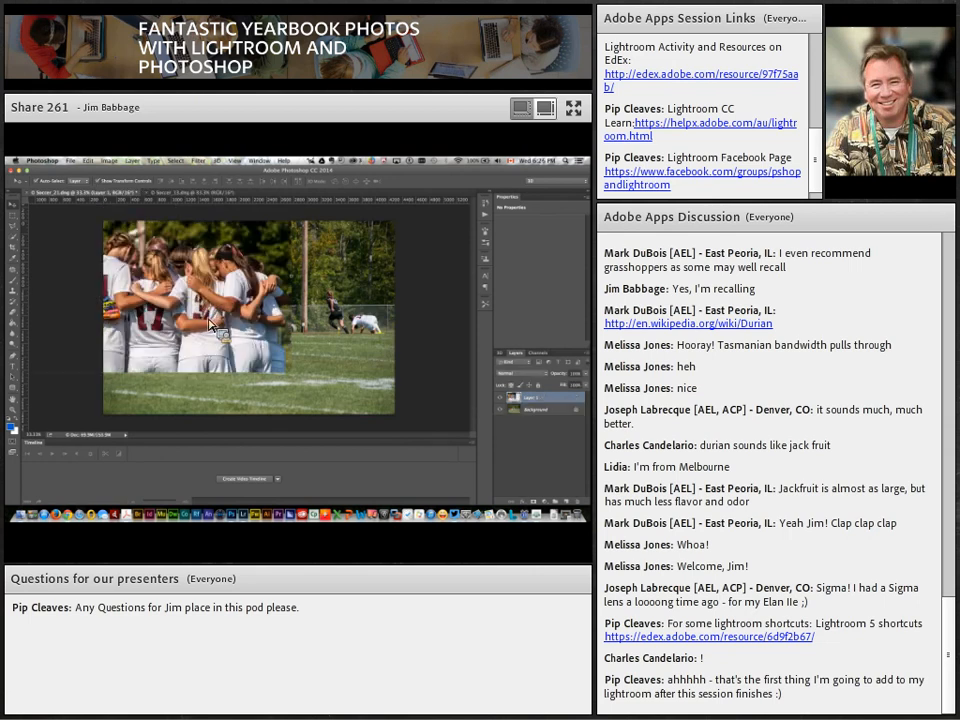
# Scale the huddle layer down to about 32% and place it as an inset over the grass at the photo's lower left
pyautogui.press('super+minus')
pyautogui.press('super+minus')
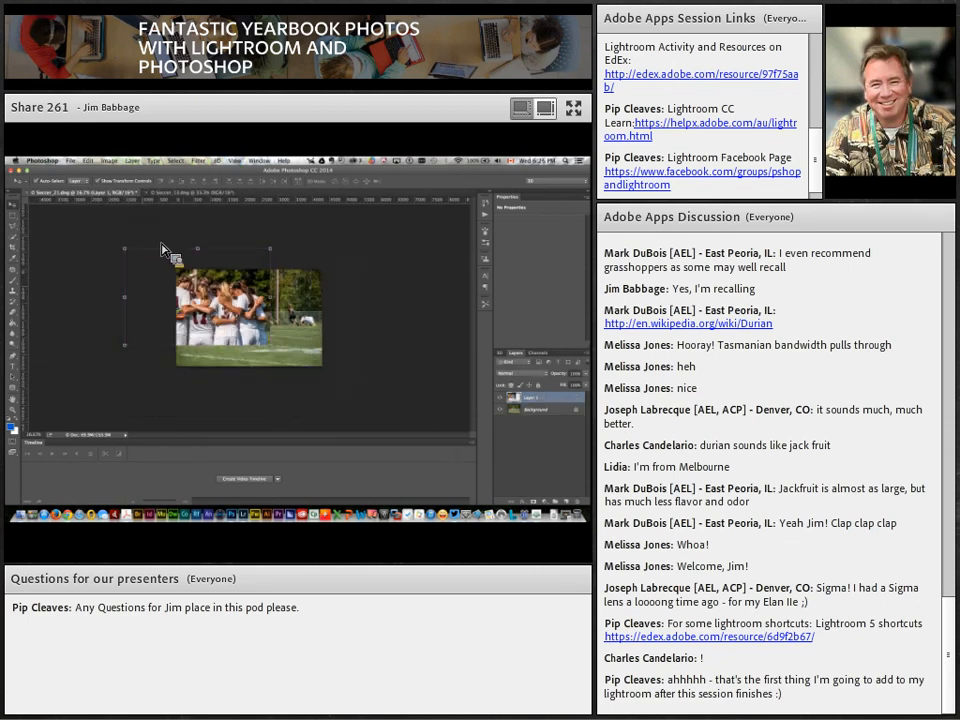
pyautogui.moveTo(127, 253); pyautogui.dragTo(224, 350)
pyautogui.press('Return')
pyautogui.moveTo(252, 337); pyautogui.dragTo(233, 358)
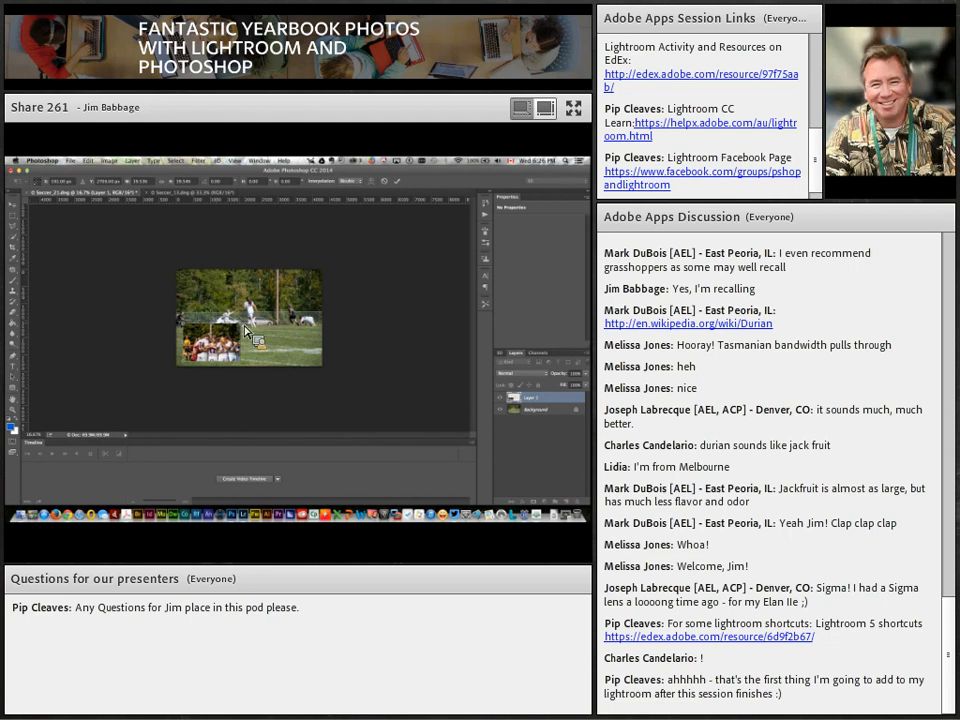
pyautogui.moveTo(247, 337); pyautogui.dragTo(236, 345)
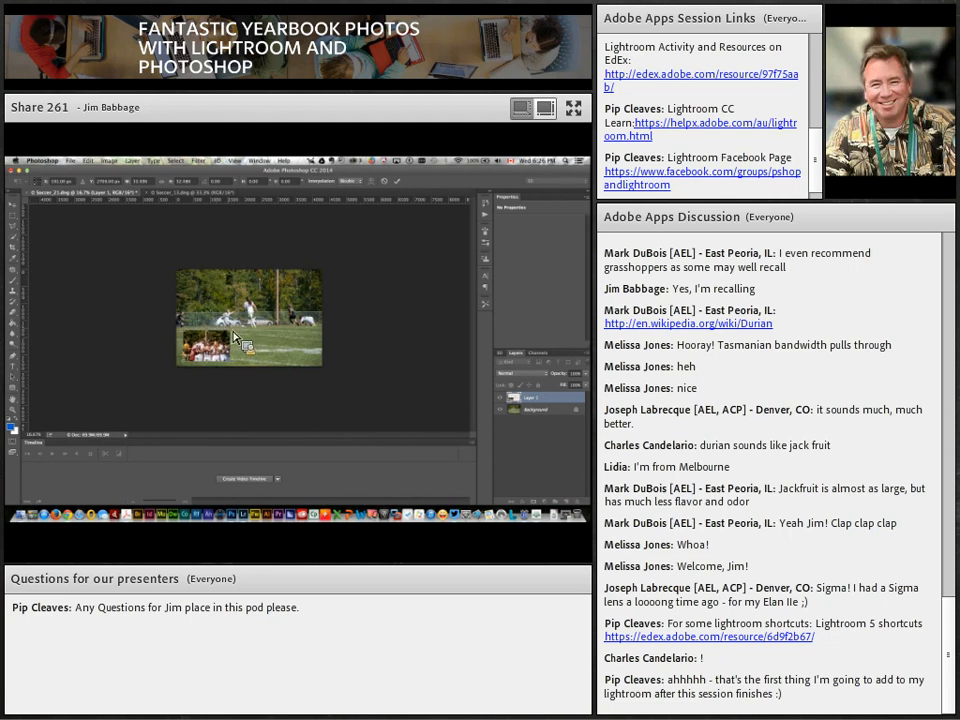
pyautogui.press('super+plus')
pyautogui.press('super+plus')
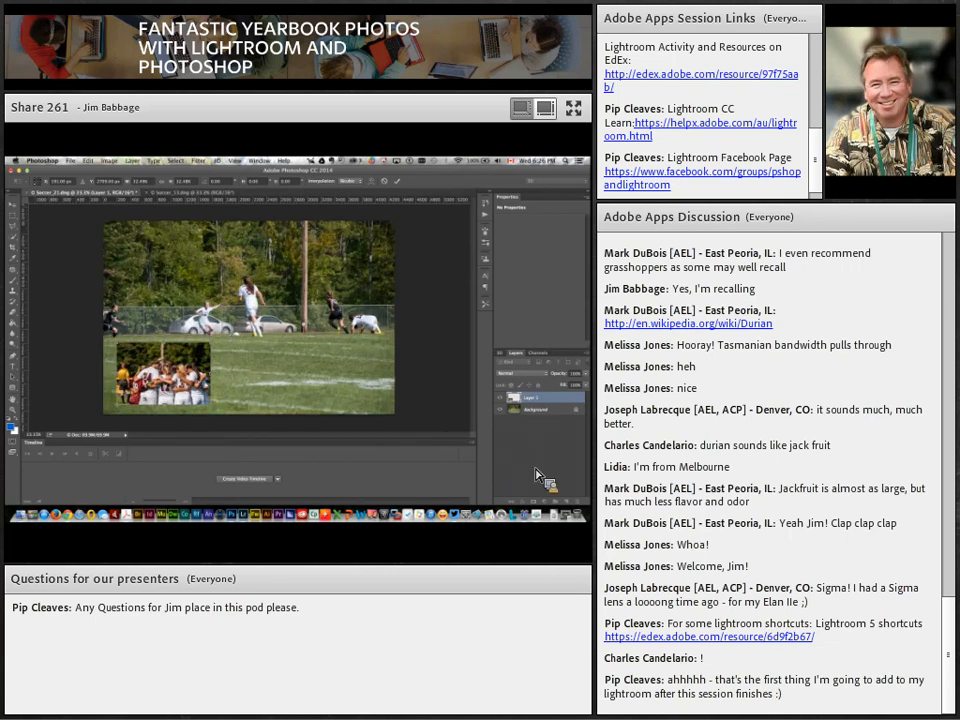
pyautogui.press('Return')
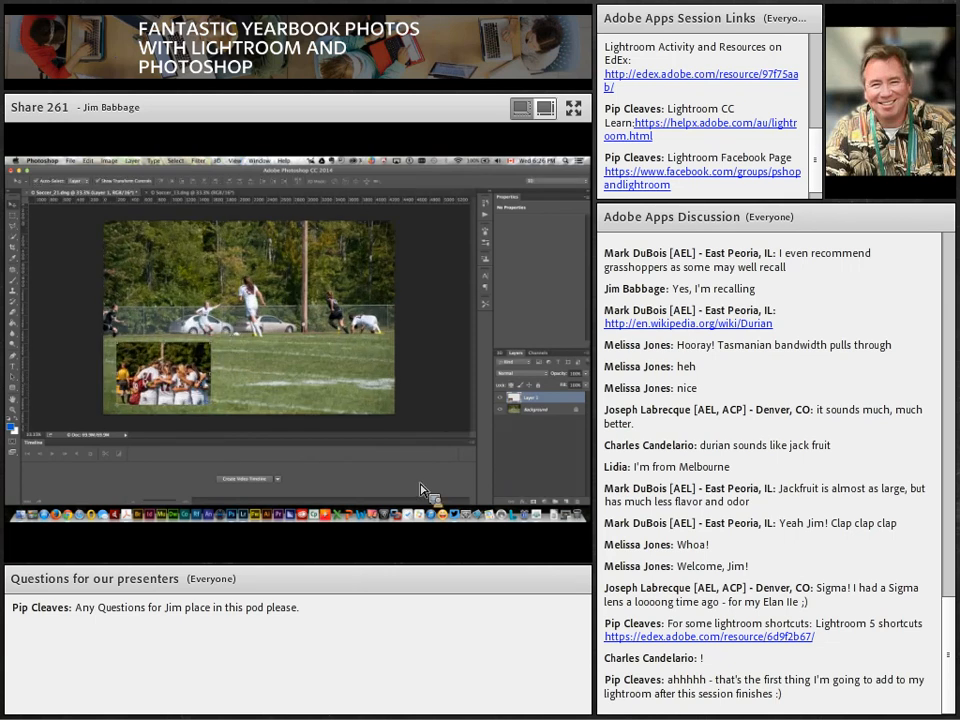
# Add a Stroke layer style to the huddle inset with white color and Inside position
pyautogui.click(525, 501)
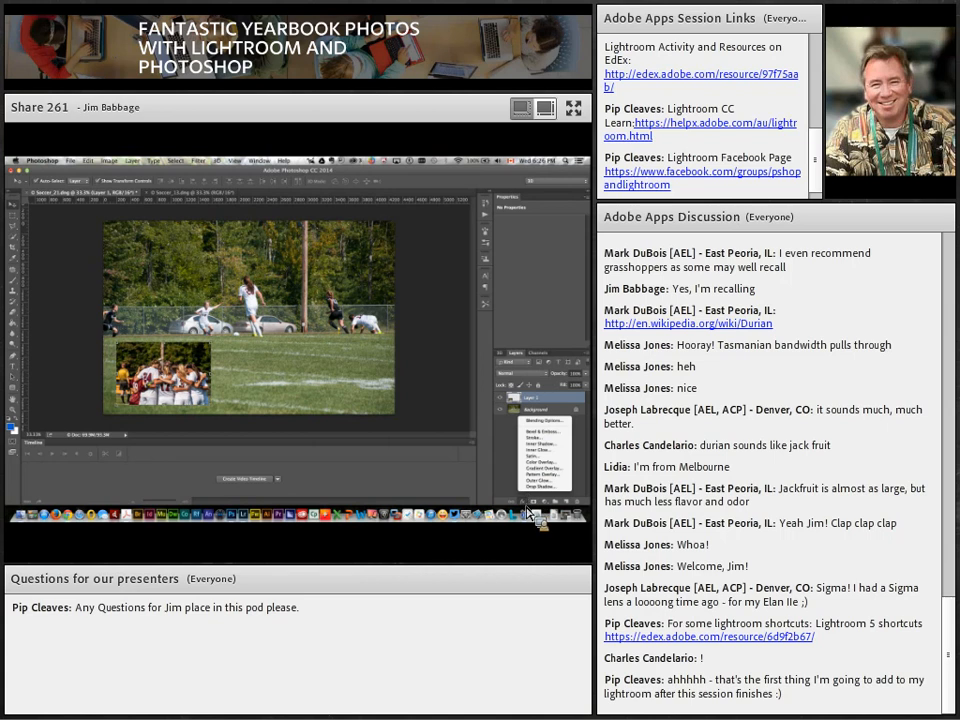
pyautogui.click(540, 438)
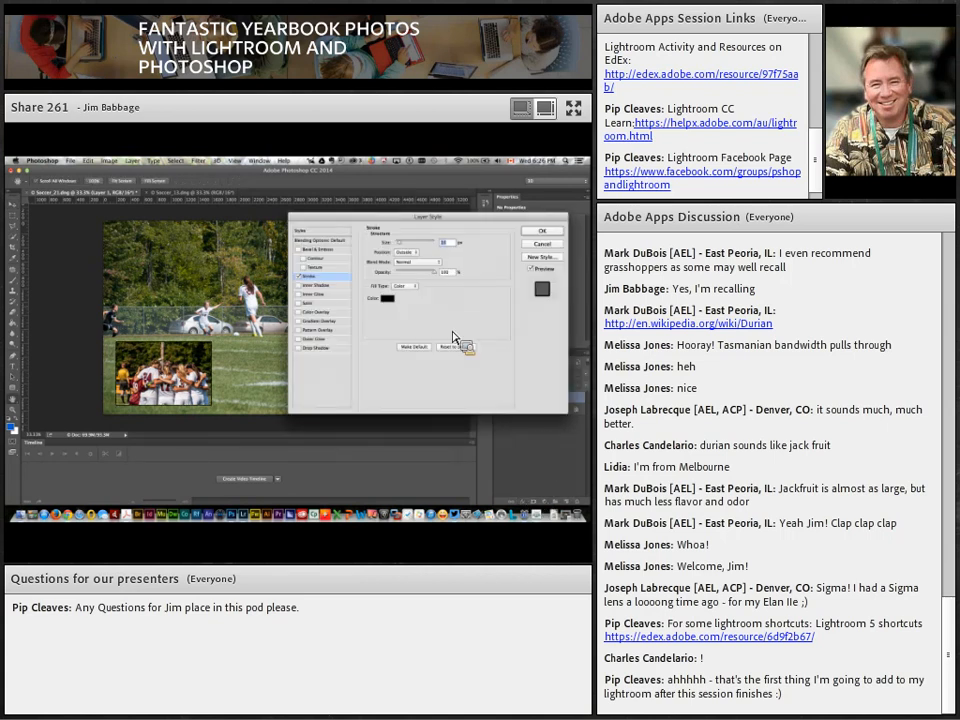
pyautogui.click(387, 298)
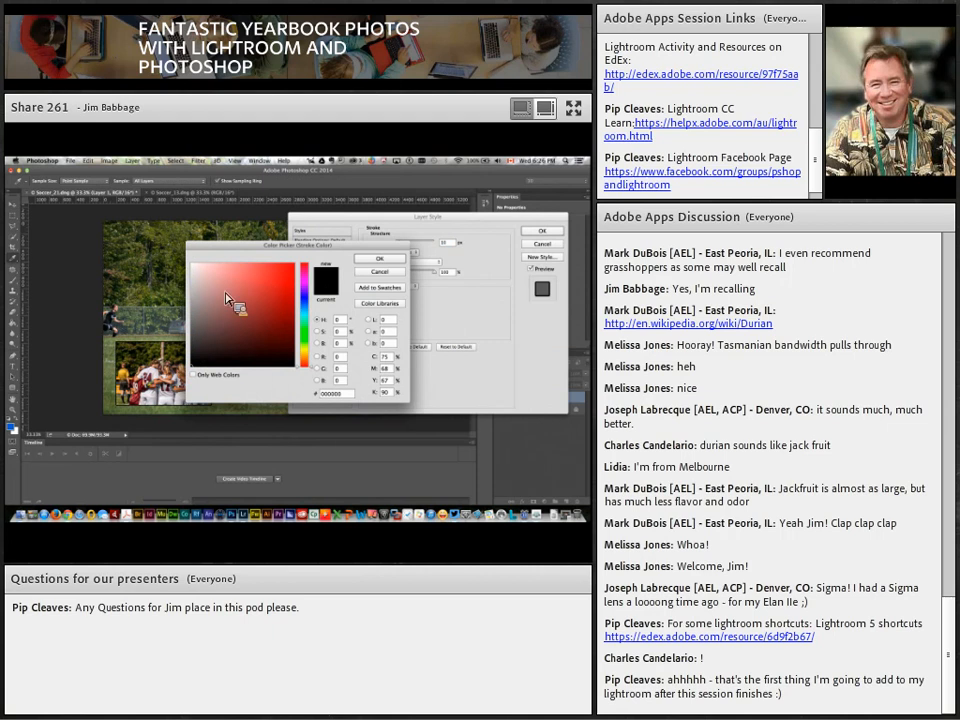
pyautogui.click(378, 259)
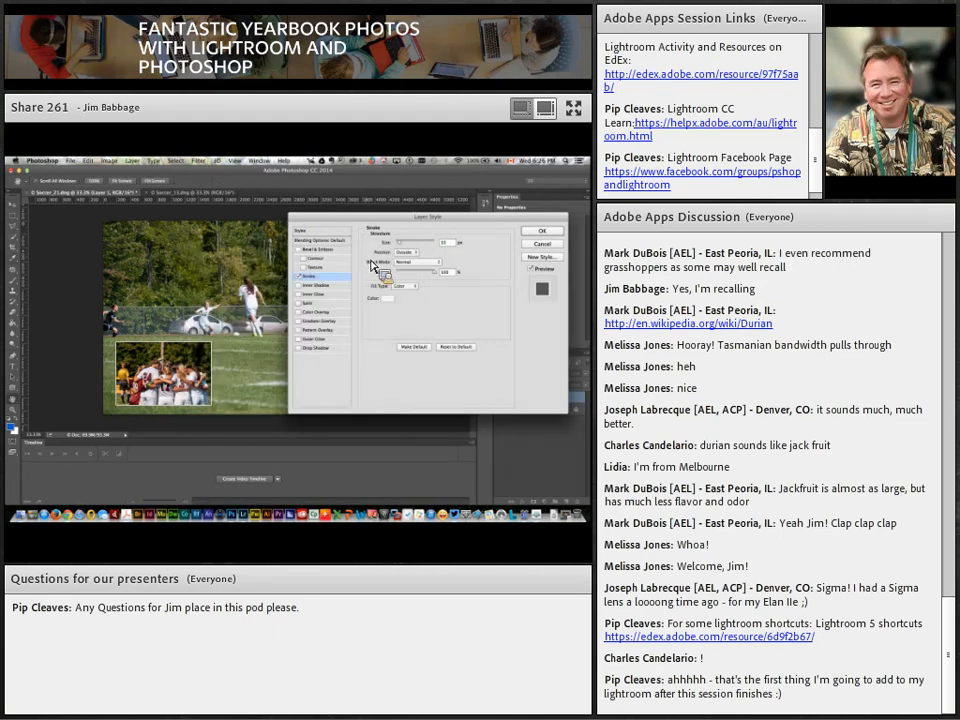
pyautogui.click(408, 253)
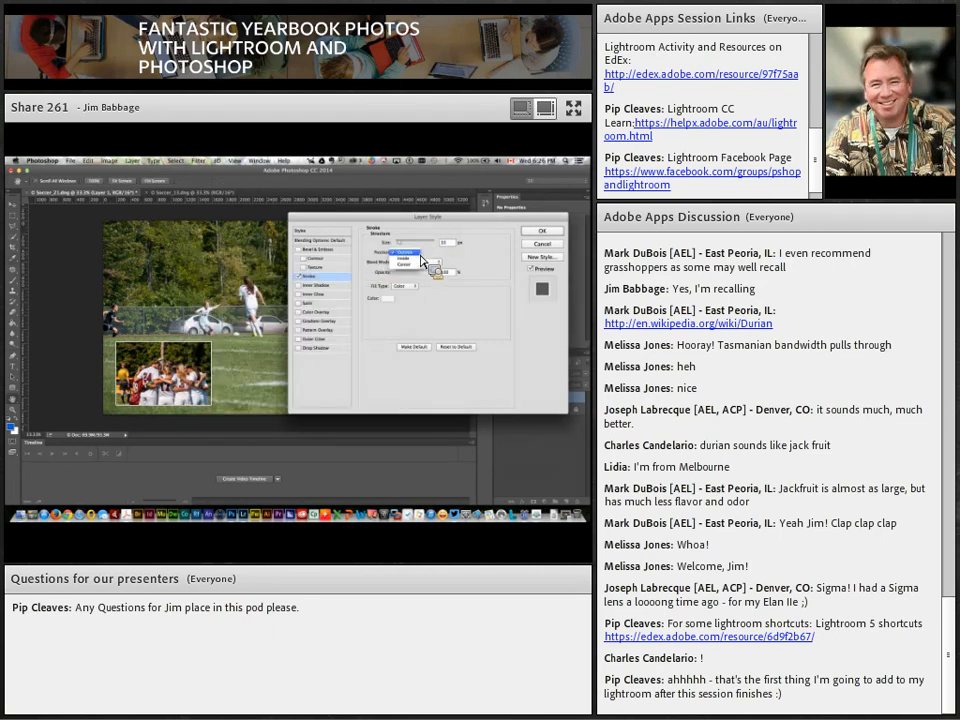
pyautogui.click(414, 260)
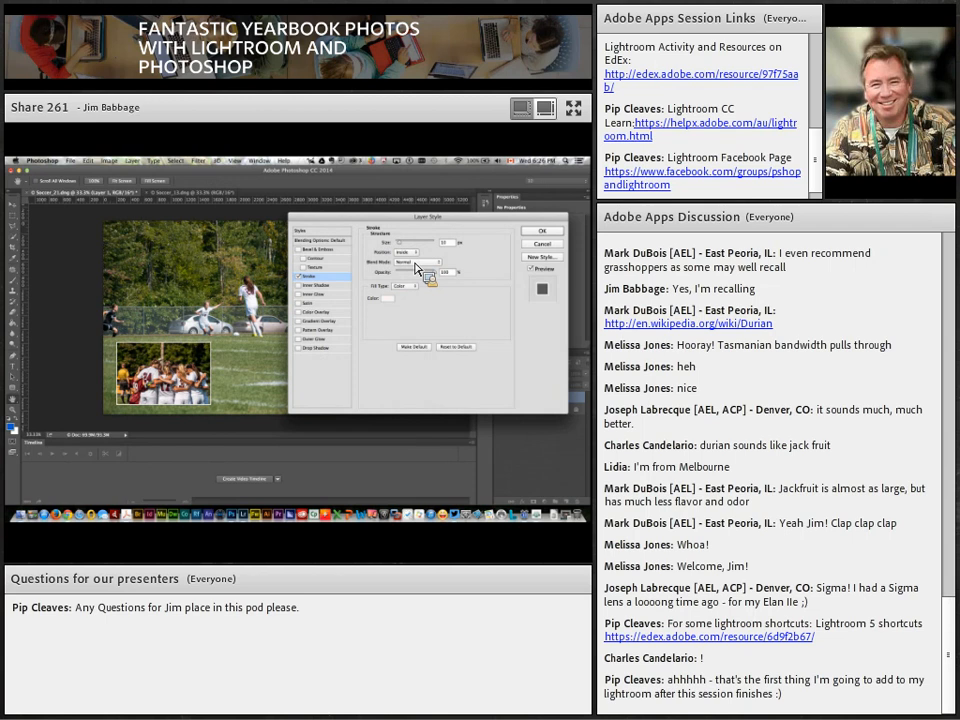
pyautogui.click(545, 232)
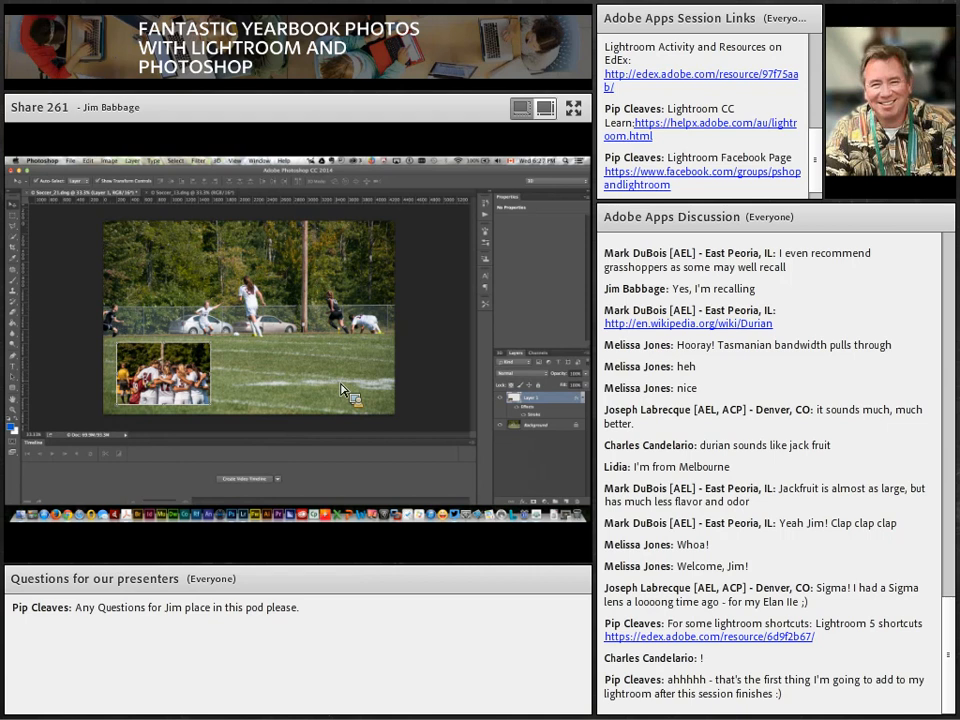
# Return to Lightroom's Library and filter the photos to show only the flagged ones
pyautogui.press('super+Tab')
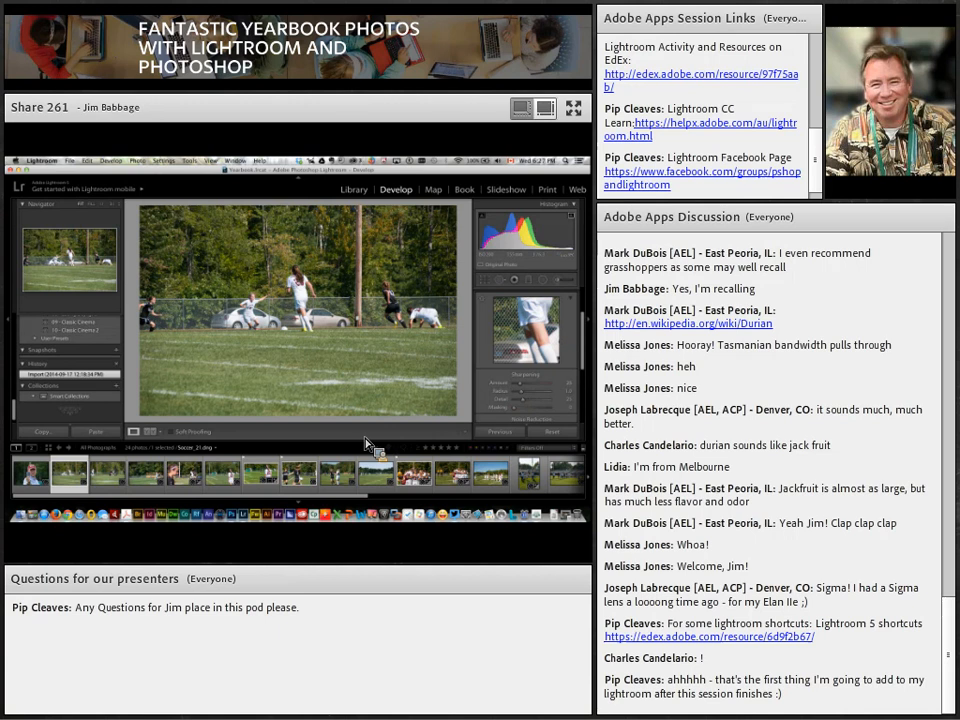
pyautogui.click(356, 191)
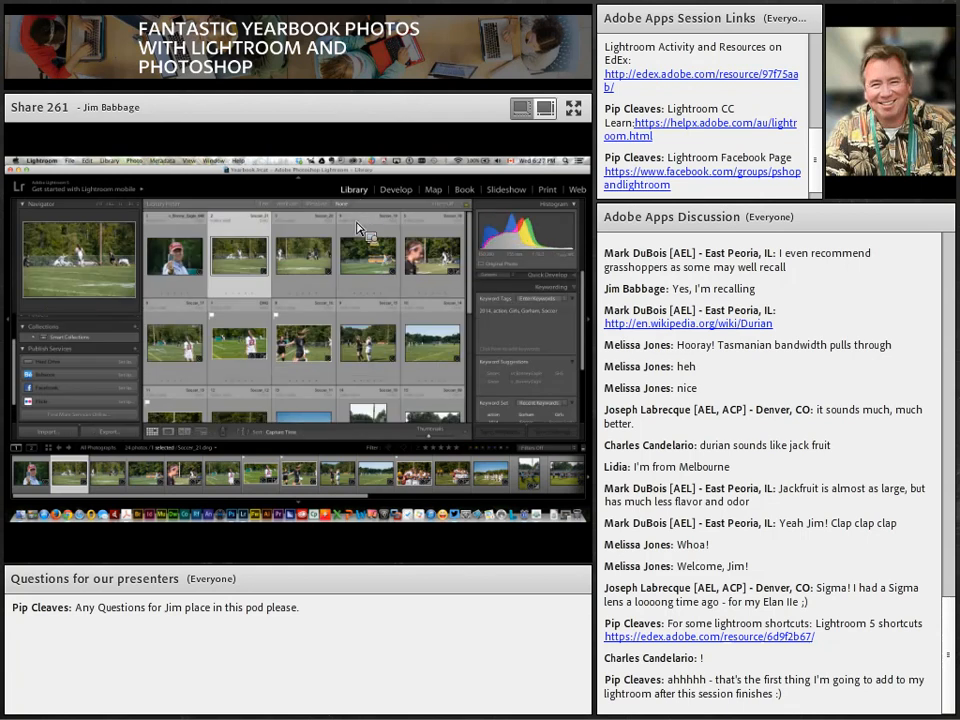
pyautogui.click(385, 442)
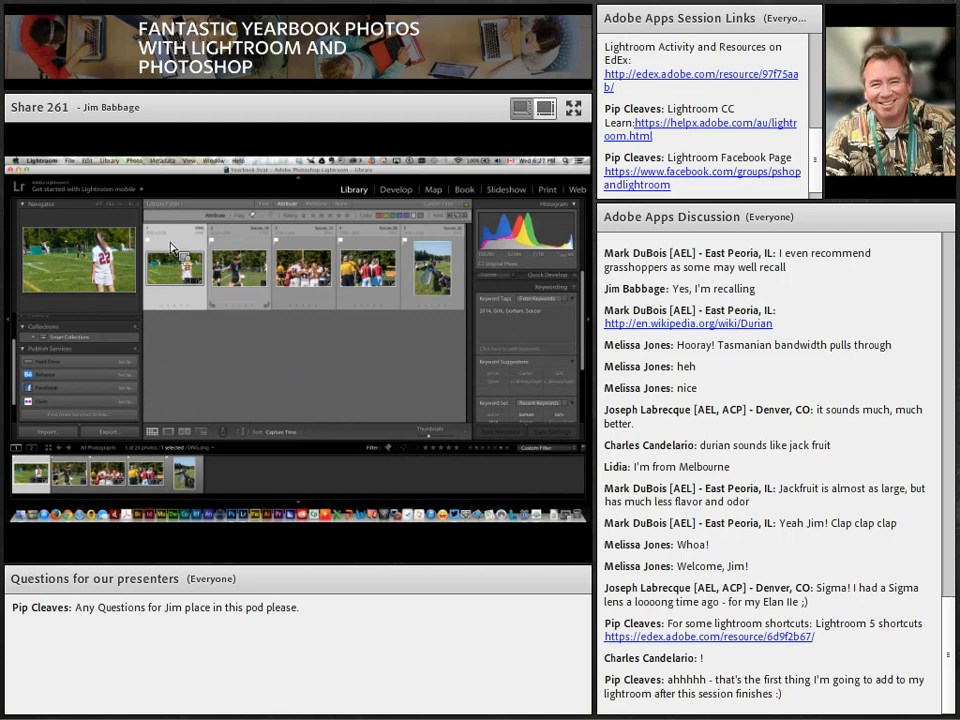
# Open the export settings for the selected flagged photo and examine them from export location through to post-processing
pyautogui.moveTo(395, 260); pyautogui.dragTo(116, 440)
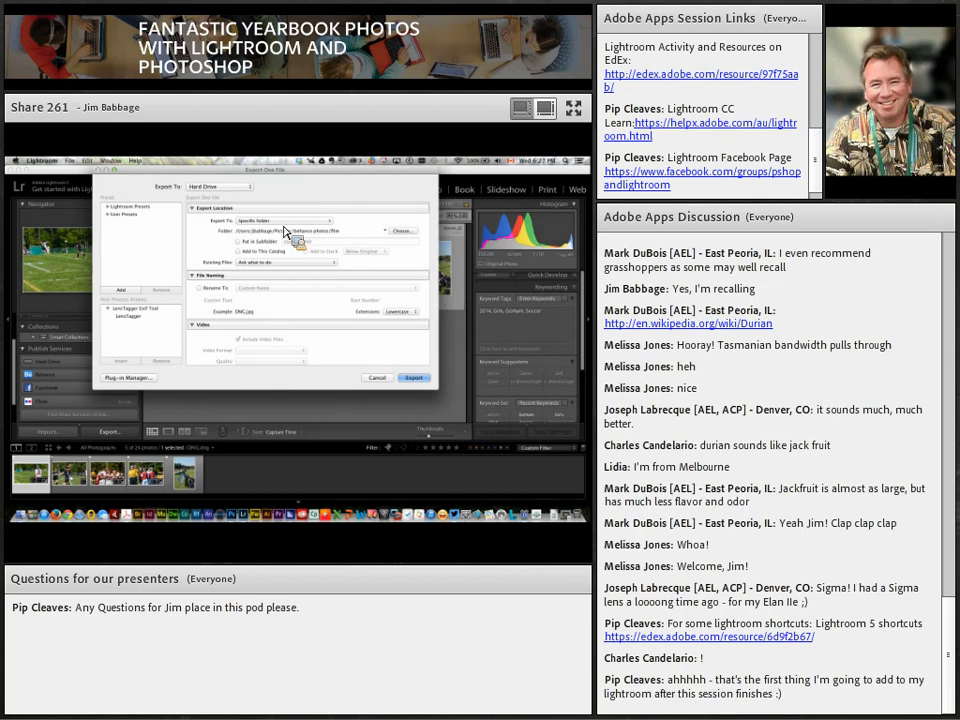
pyautogui.scroll(-1, 291, 302)
pyautogui.scroll(-3, 291, 302)
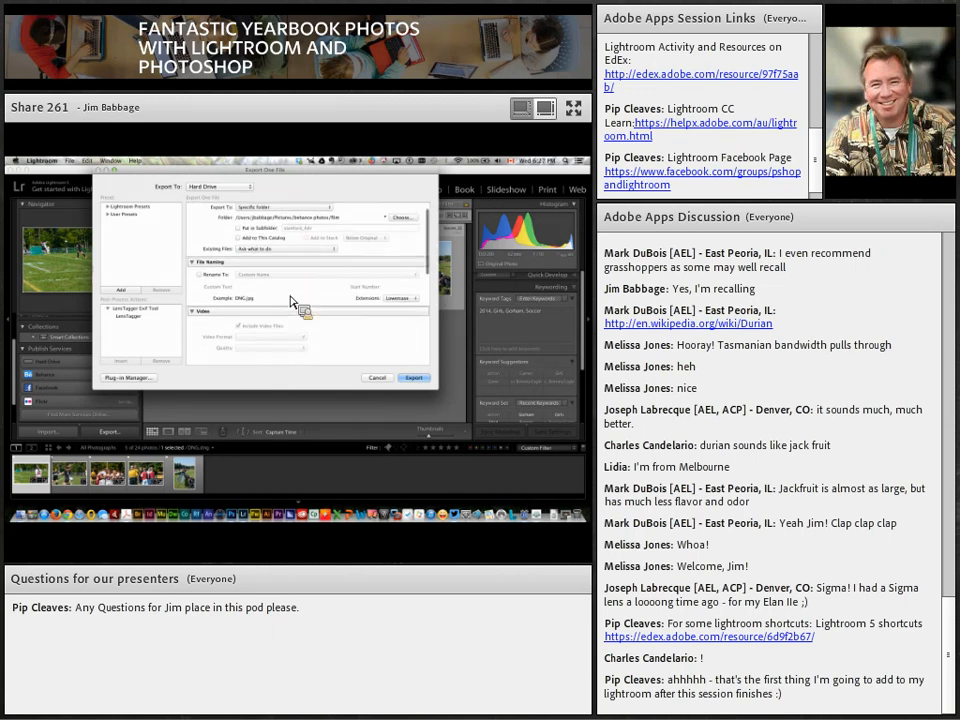
pyautogui.scroll(-10, 291, 302)
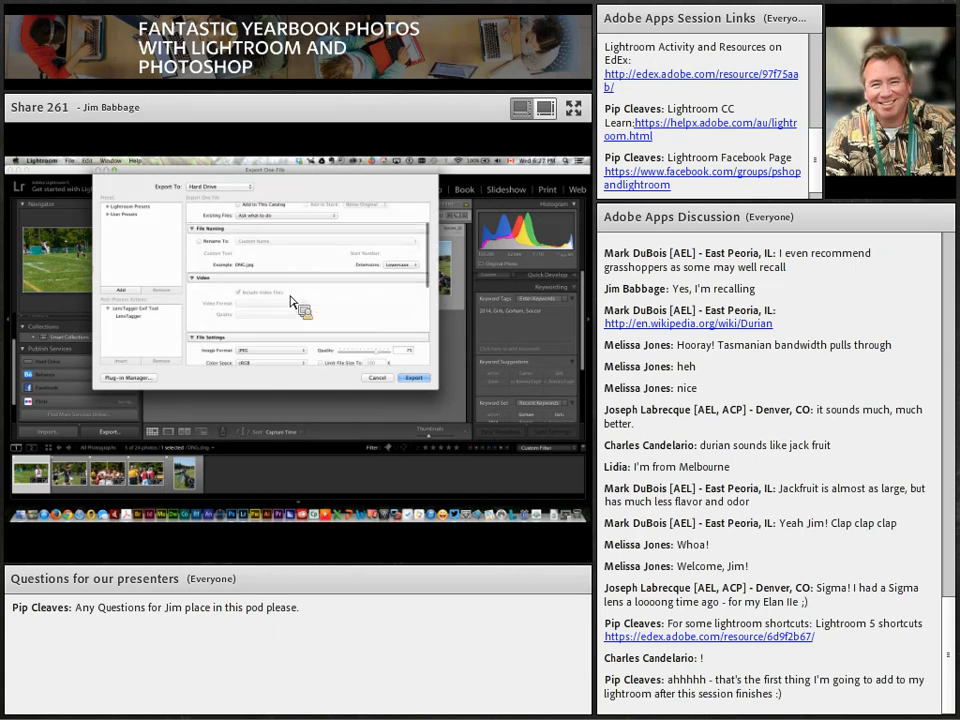
pyautogui.scroll(-1, 291, 302)
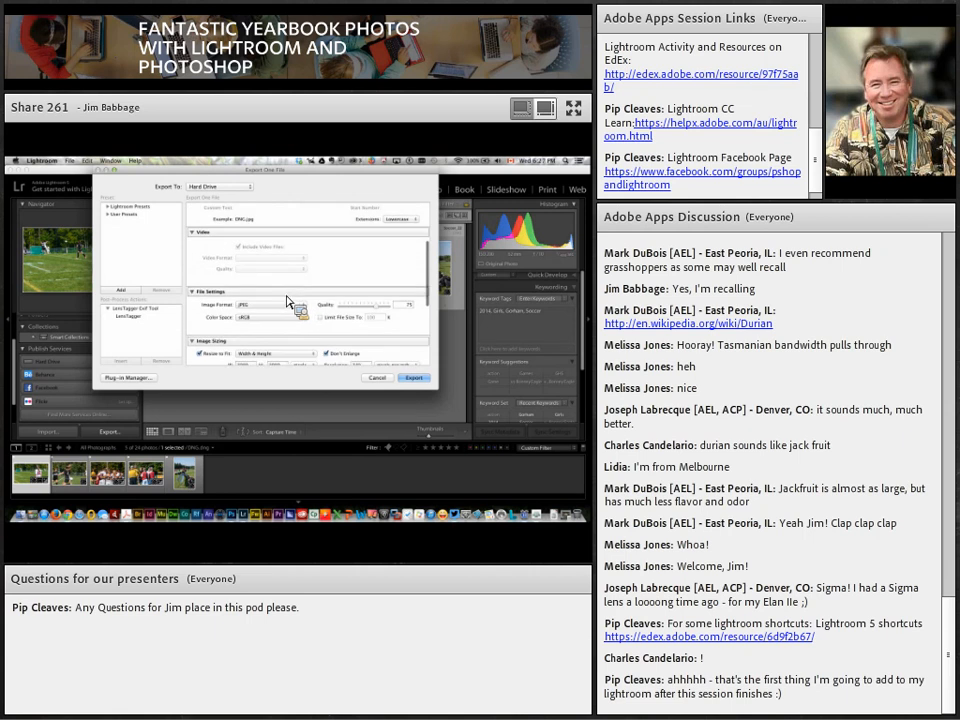
pyautogui.scroll(-10, 293, 340)
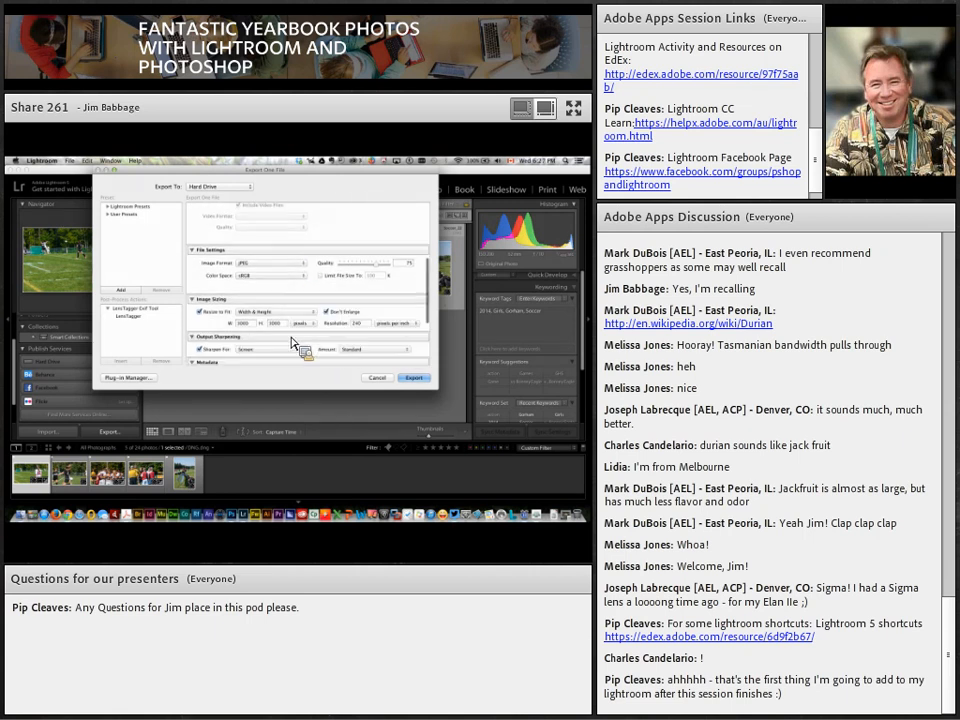
pyautogui.scroll(-8, 262, 345)
pyautogui.scroll(-8, 252, 345)
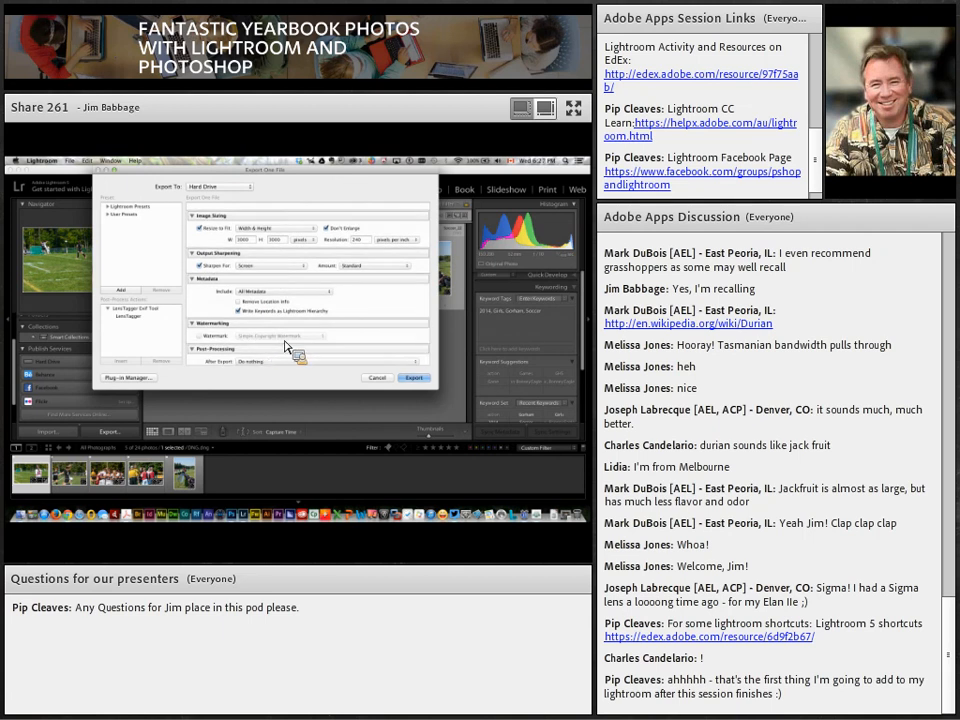
pyautogui.scroll(-2, 340, 350)
pyautogui.scroll(-2, 340, 350)
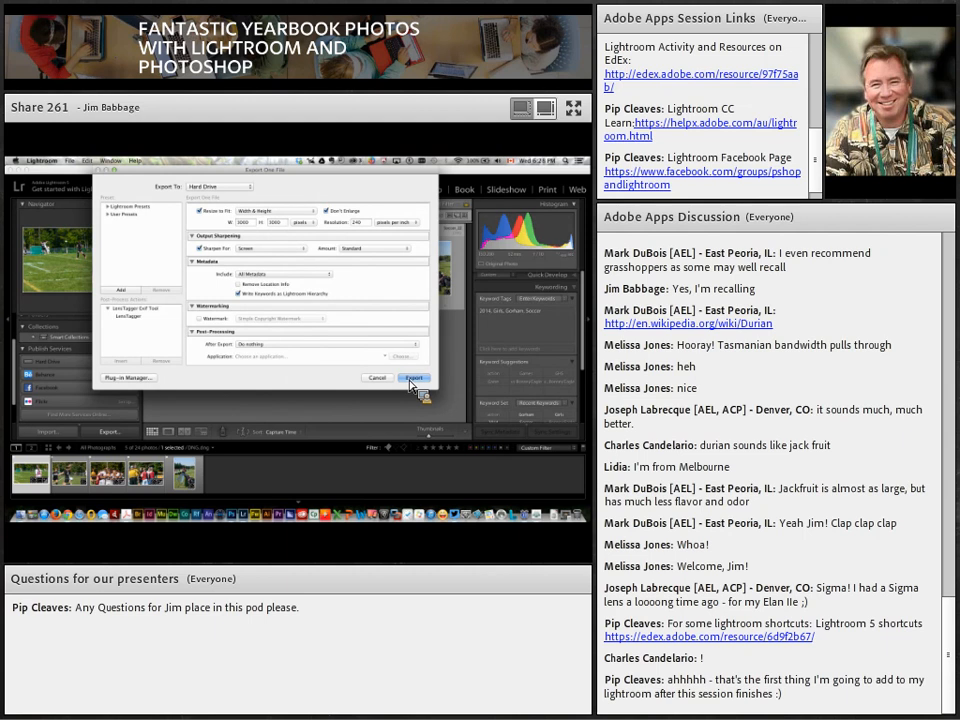
# Check the available image formats in the export file settings, and cancel the export
pyautogui.scroll(3, 381, 295)
pyautogui.scroll(8, 385, 298)
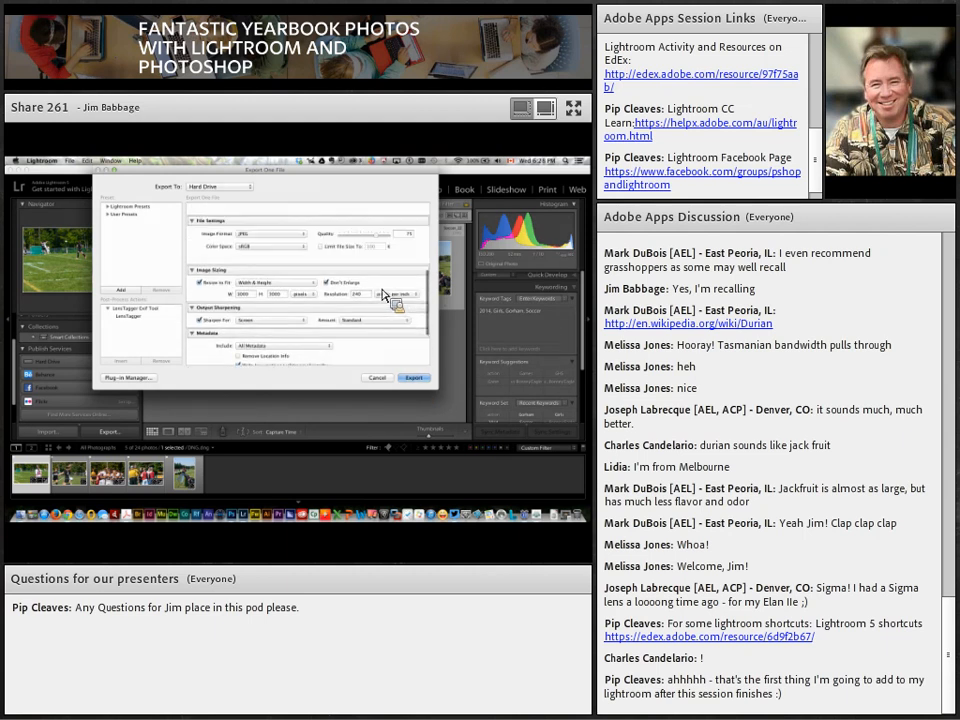
pyautogui.click(300, 245)
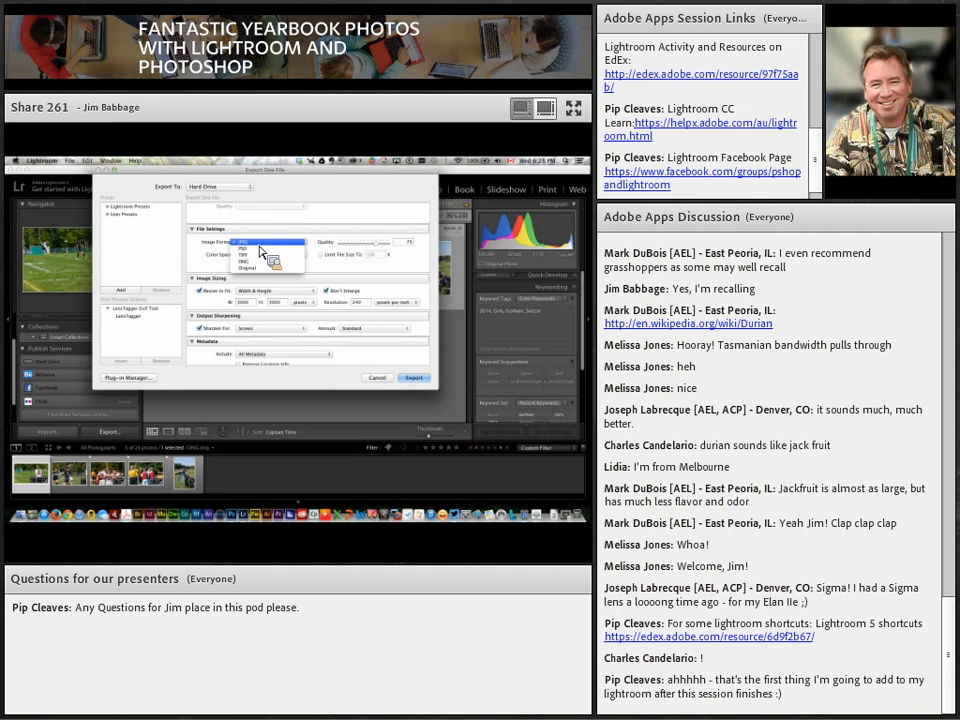
pyautogui.click(374, 383)
pyautogui.click(374, 382)
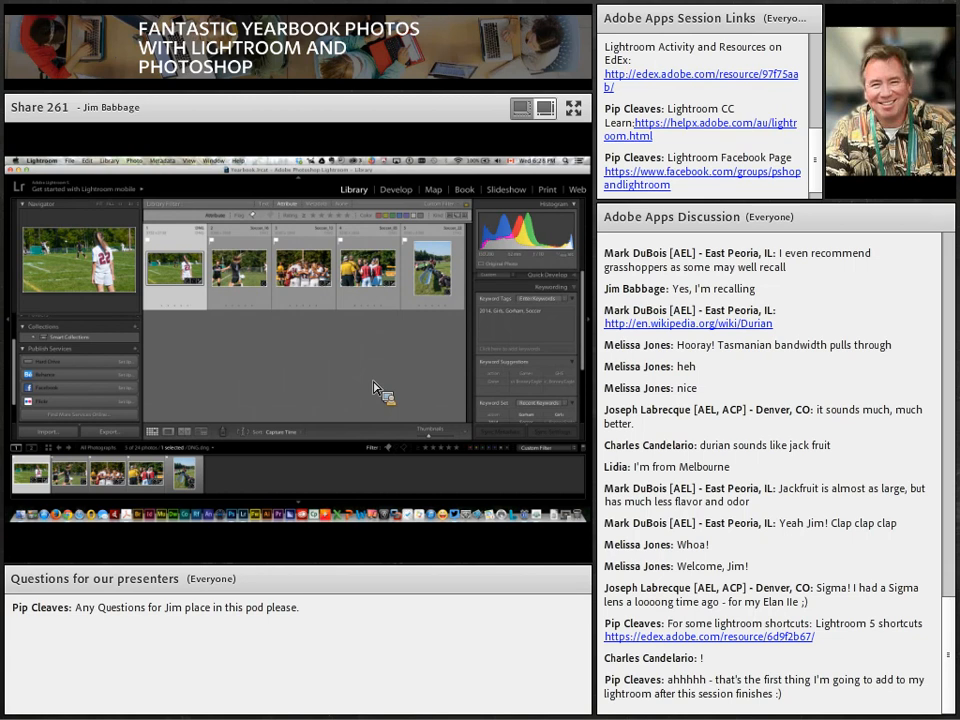
# Switch to Adobe Connect
pyautogui.click(540, 517)
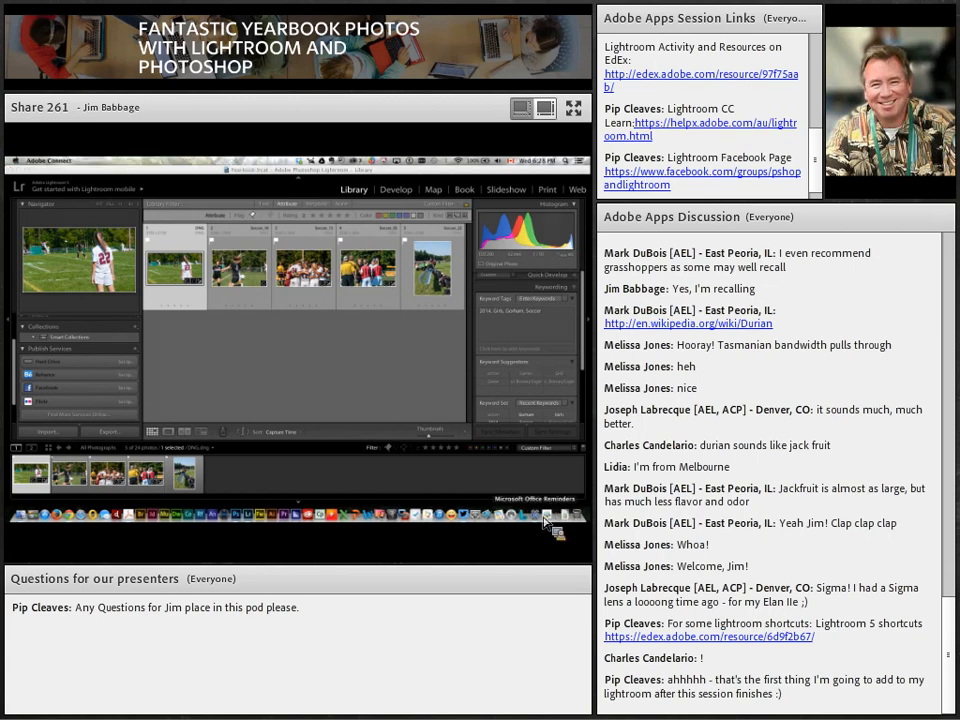